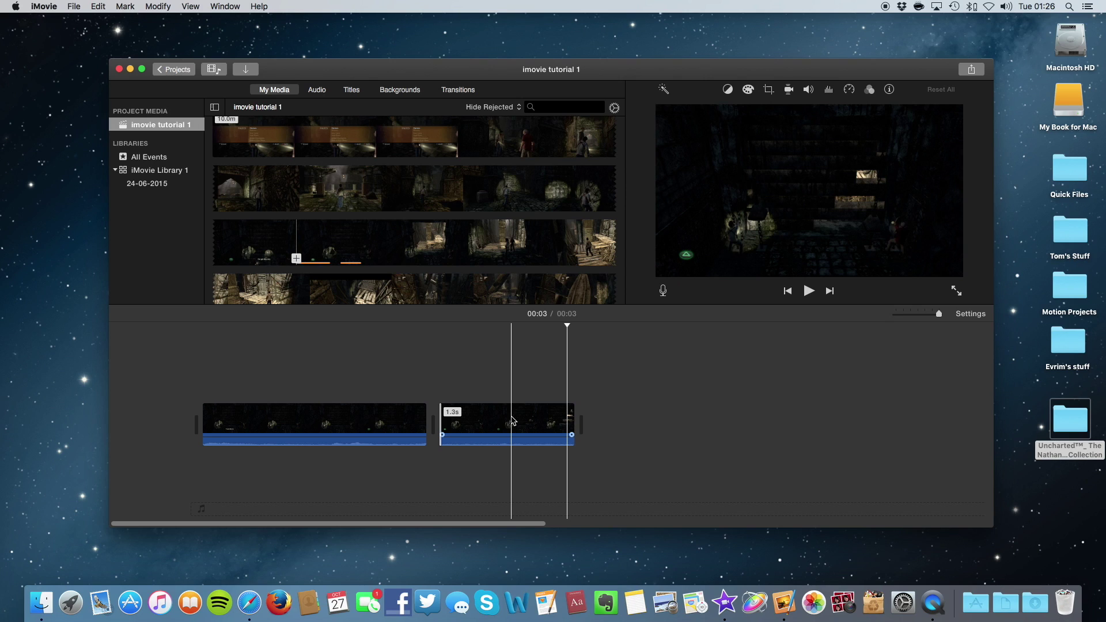
Step: Detach the second clip's audio into a 1.3-second green clip beneath it
click(512, 420)
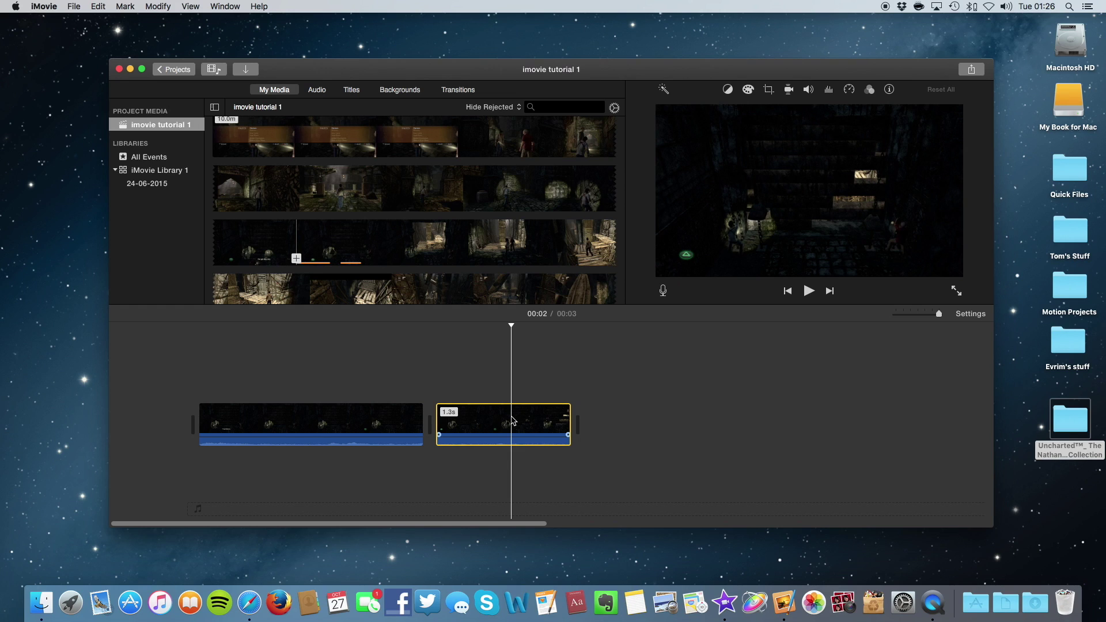
right_click(513, 420)
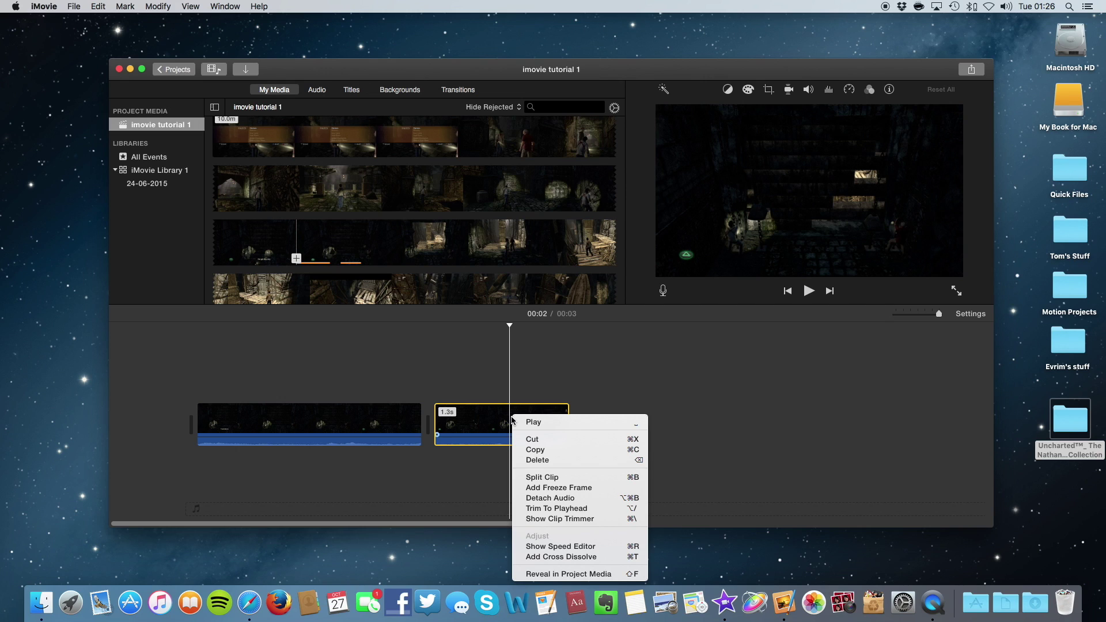
click(545, 498)
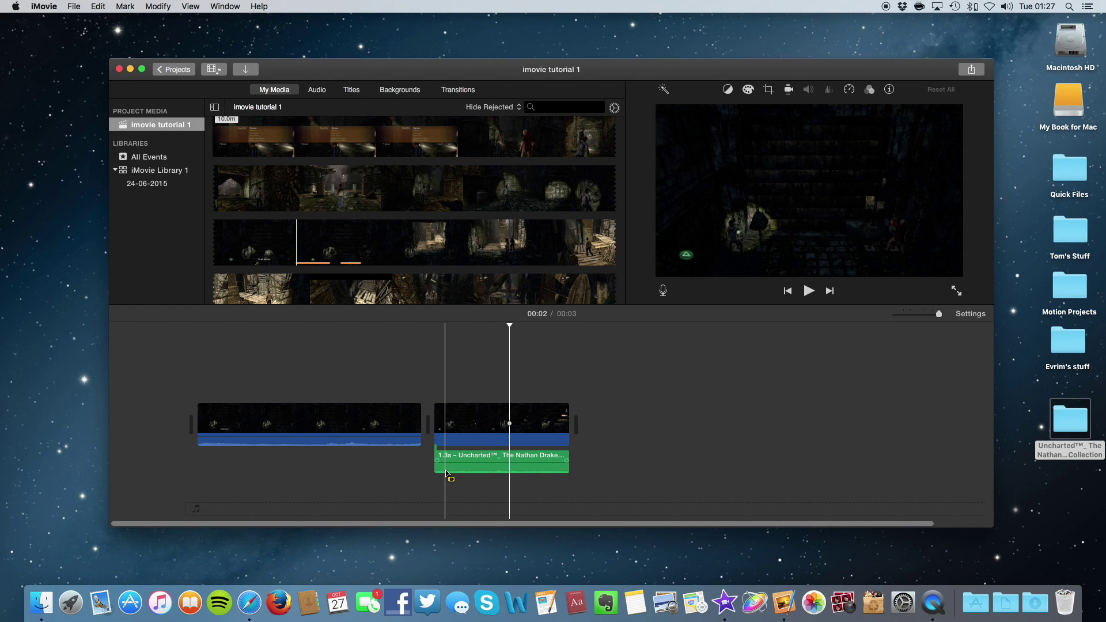
click(465, 485)
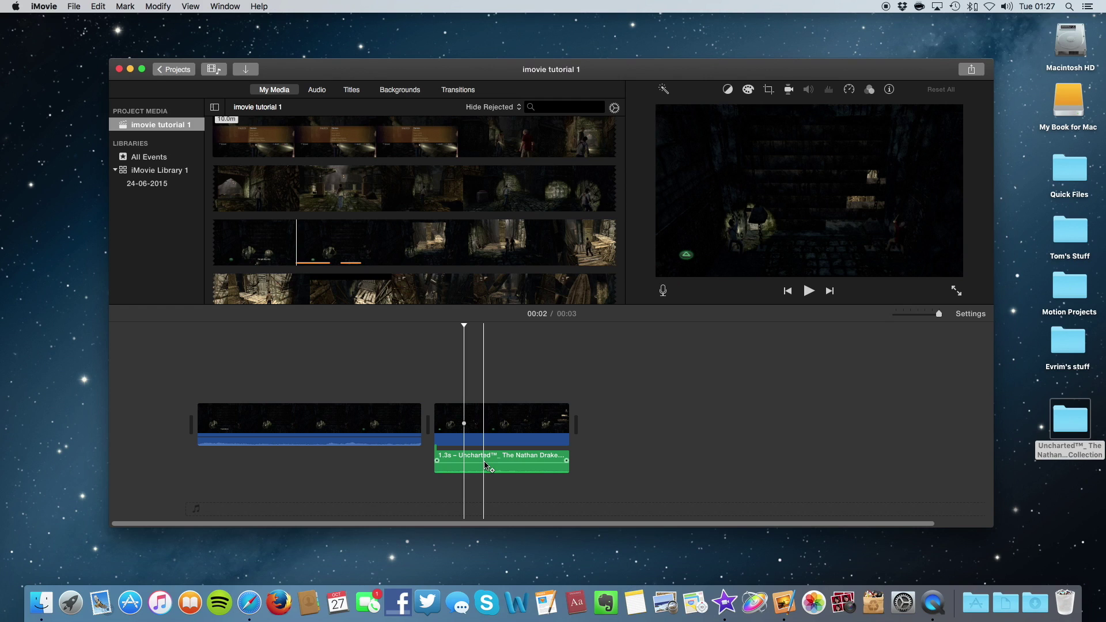
Step: Set the detached audio's volume line to 45%, then add a keyframe dropping it to about 4% near the end
click(486, 465)
drag(485, 464, 483, 466)
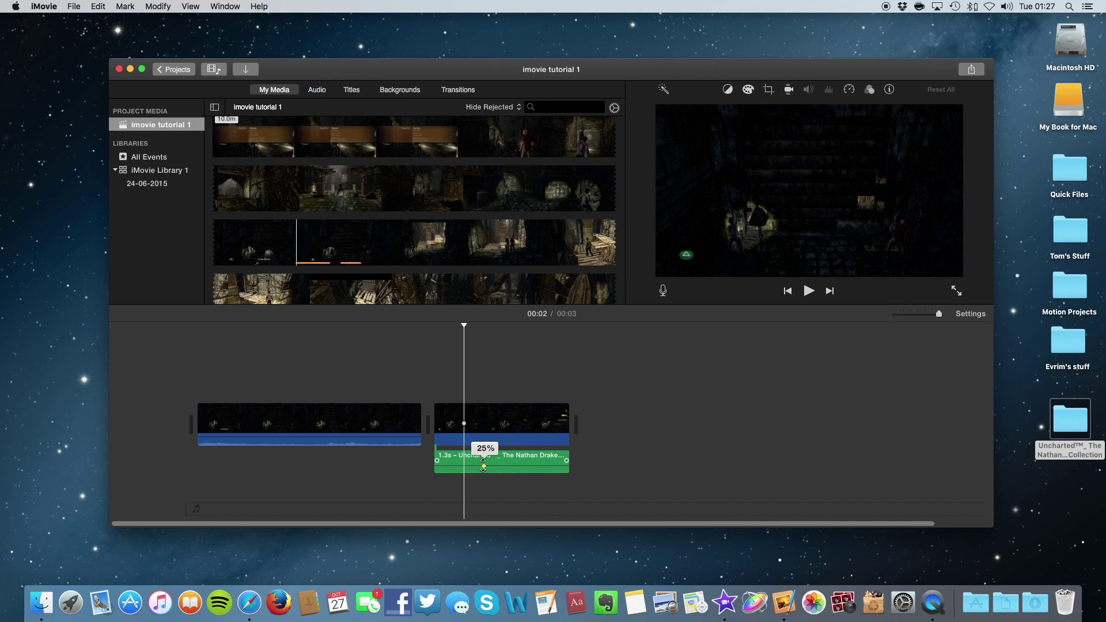
drag(484, 468, 484, 466)
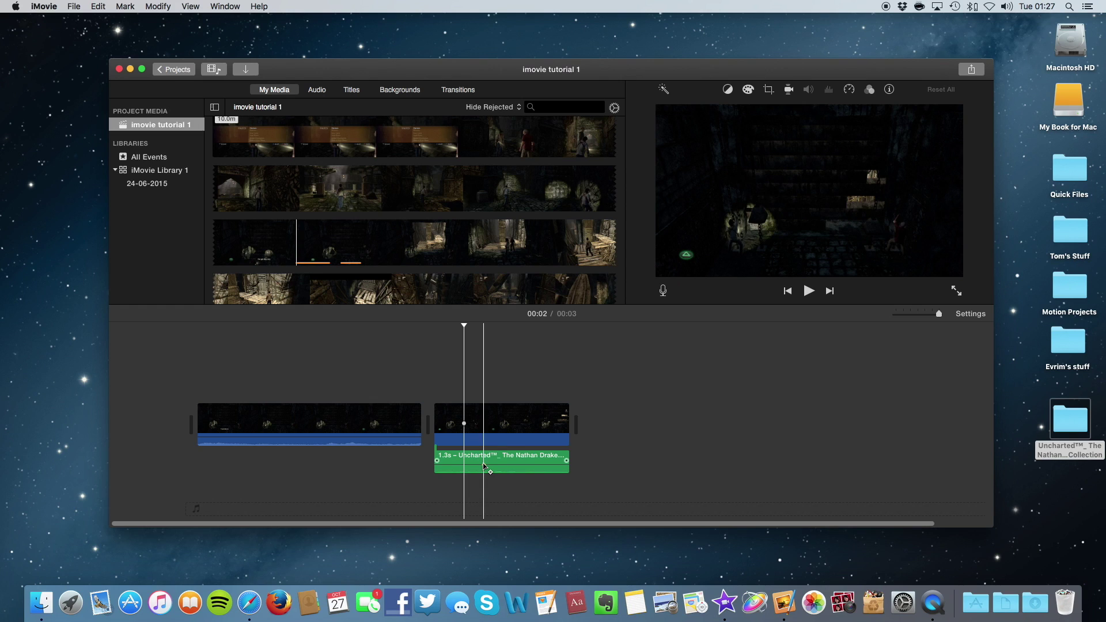
click(529, 467)
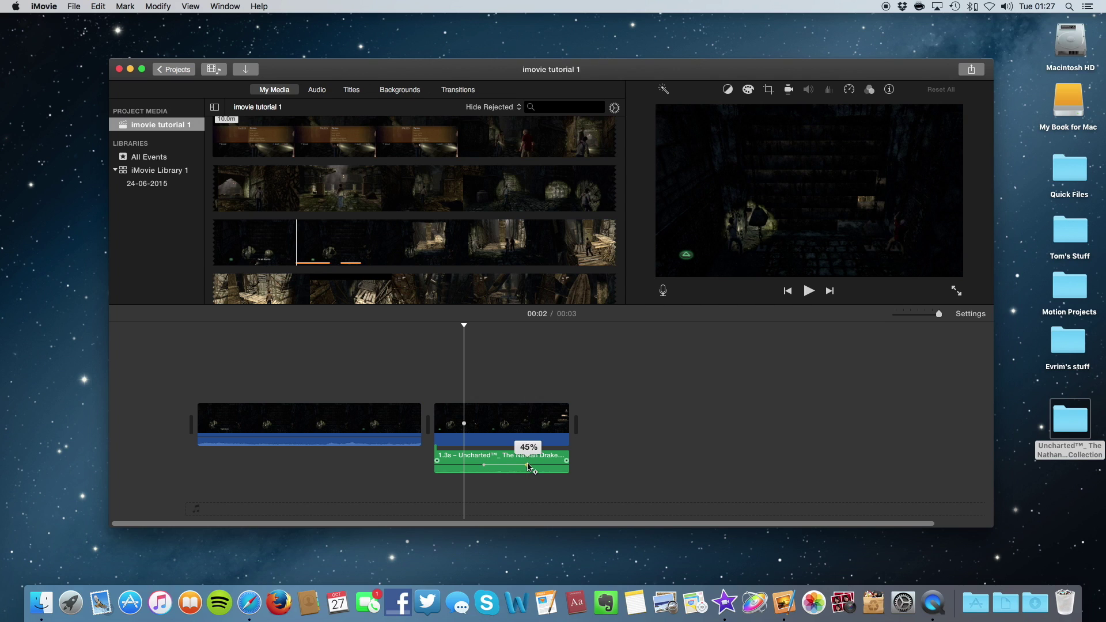
drag(528, 464, 528, 469)
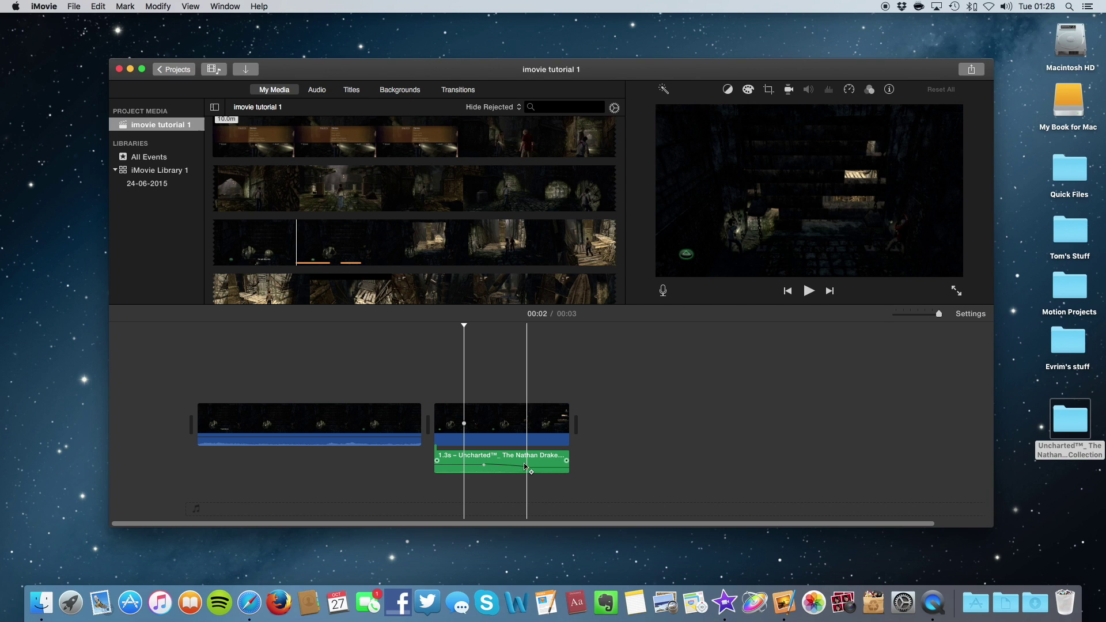
click(527, 467)
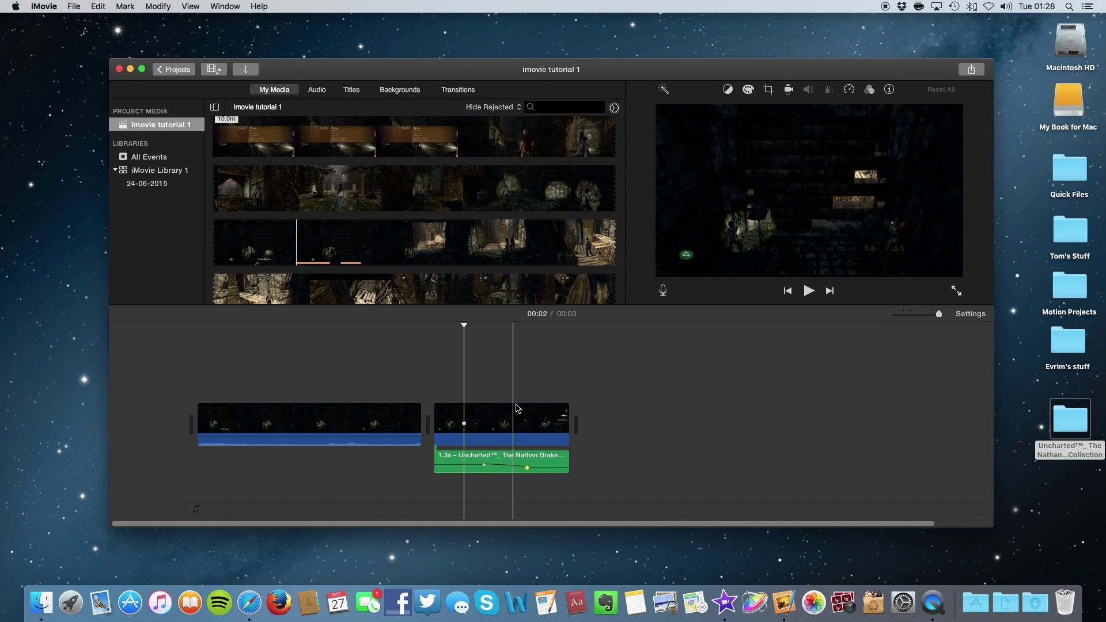
click(516, 461)
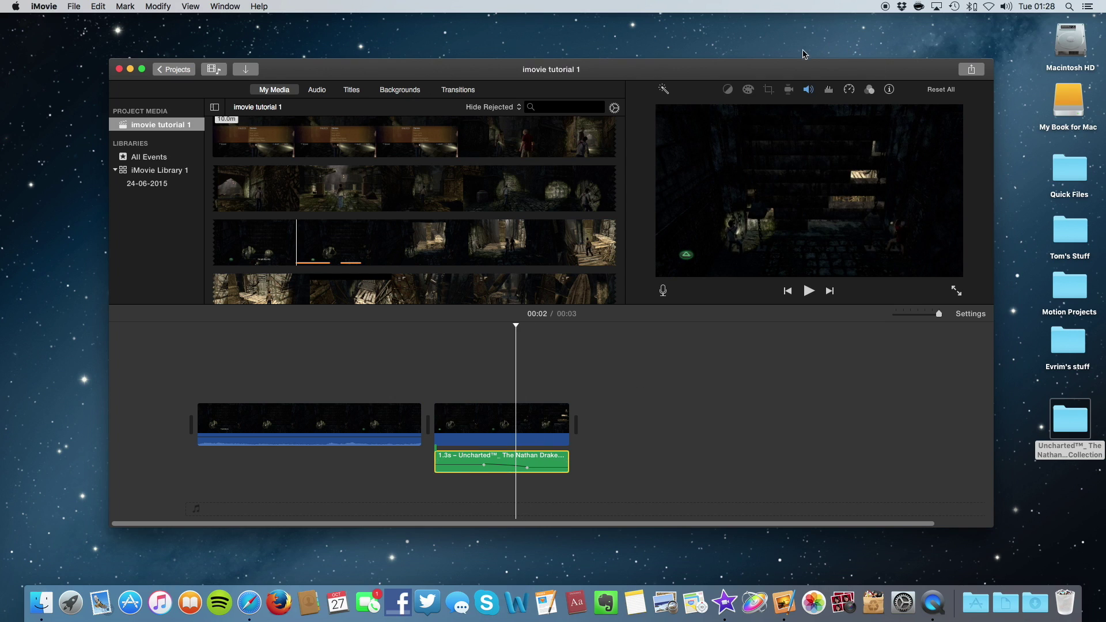
Step: Lower the detached audio clip's volume to 10% with the Volume slider
click(809, 91)
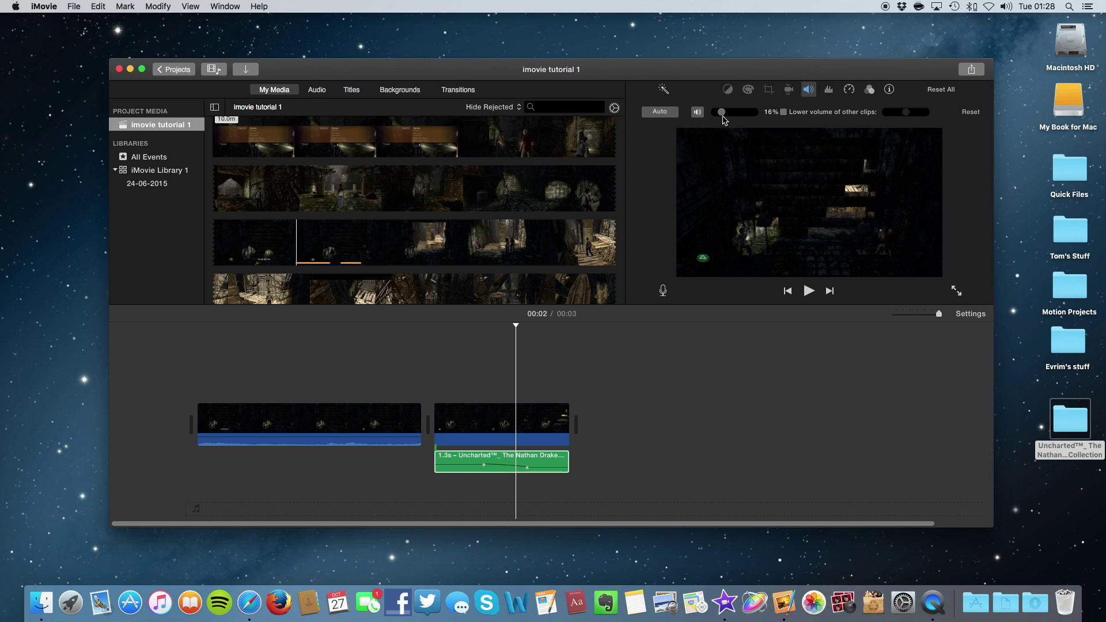
drag(727, 117, 726, 120)
drag(727, 119, 726, 120)
drag(726, 120, 727, 120)
drag(726, 120, 726, 119)
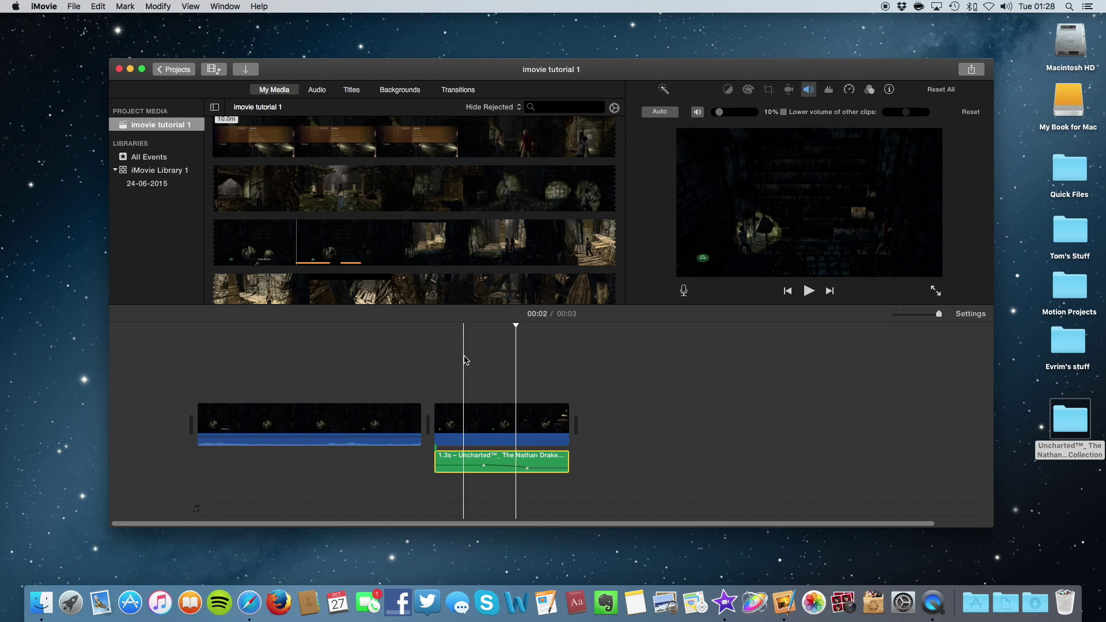
Step: Play the project back, lower the clip volume to 9%, and replay to check it
key(space)
key(Home)
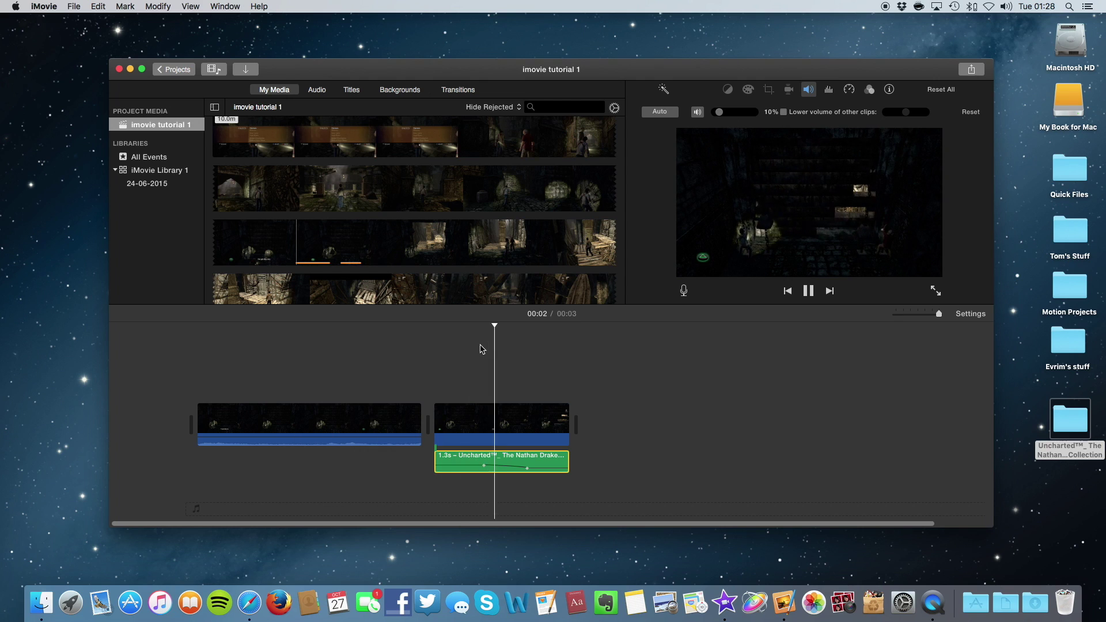
key(space)
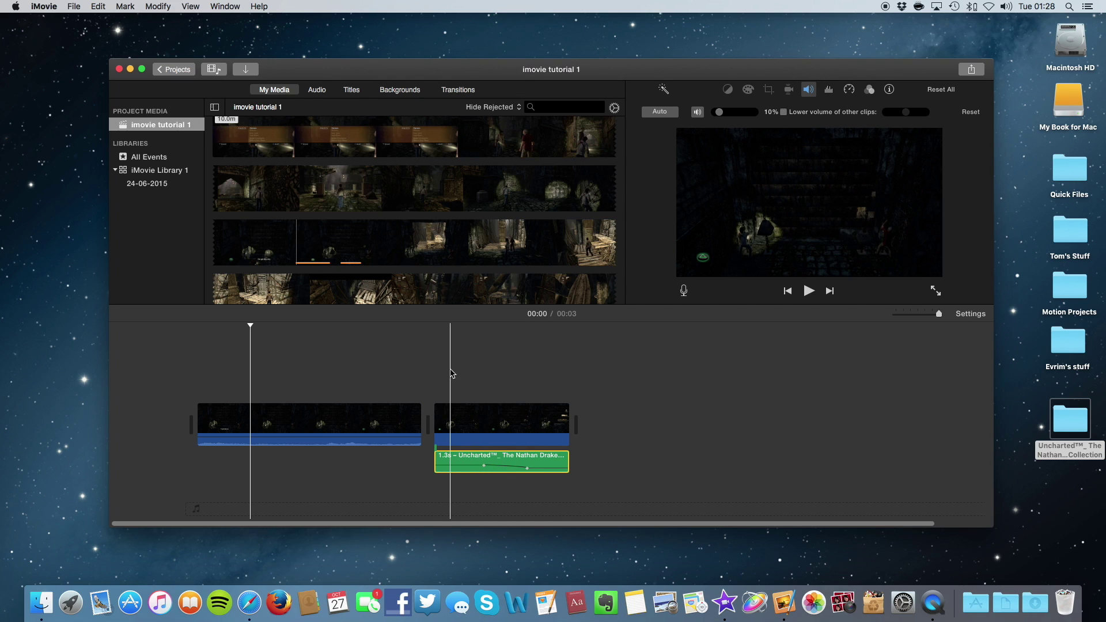
key(space)
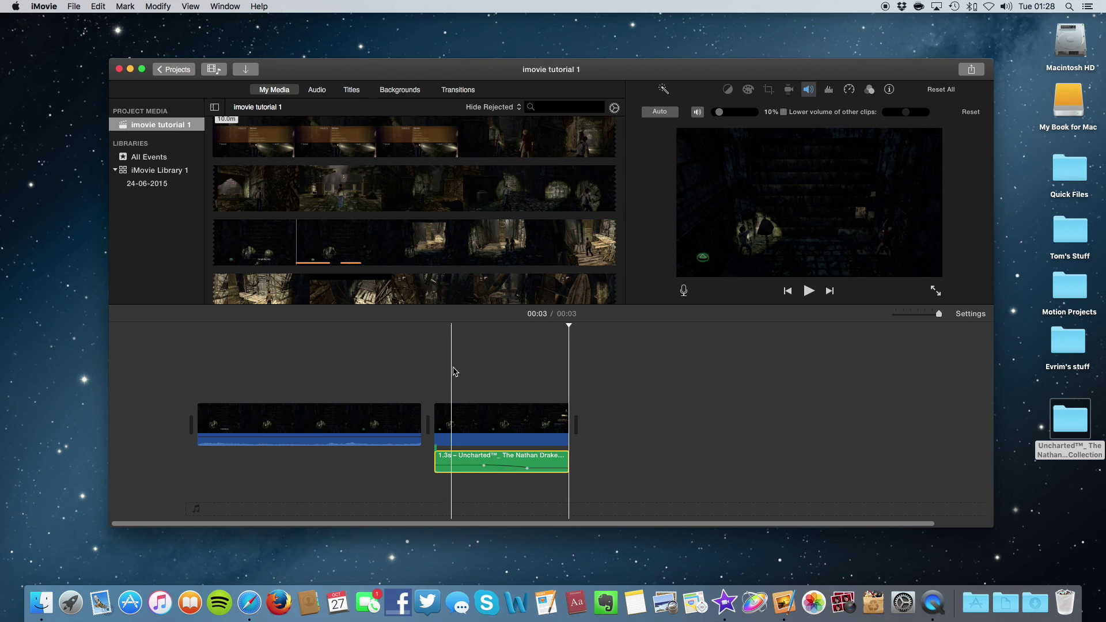
key(space)
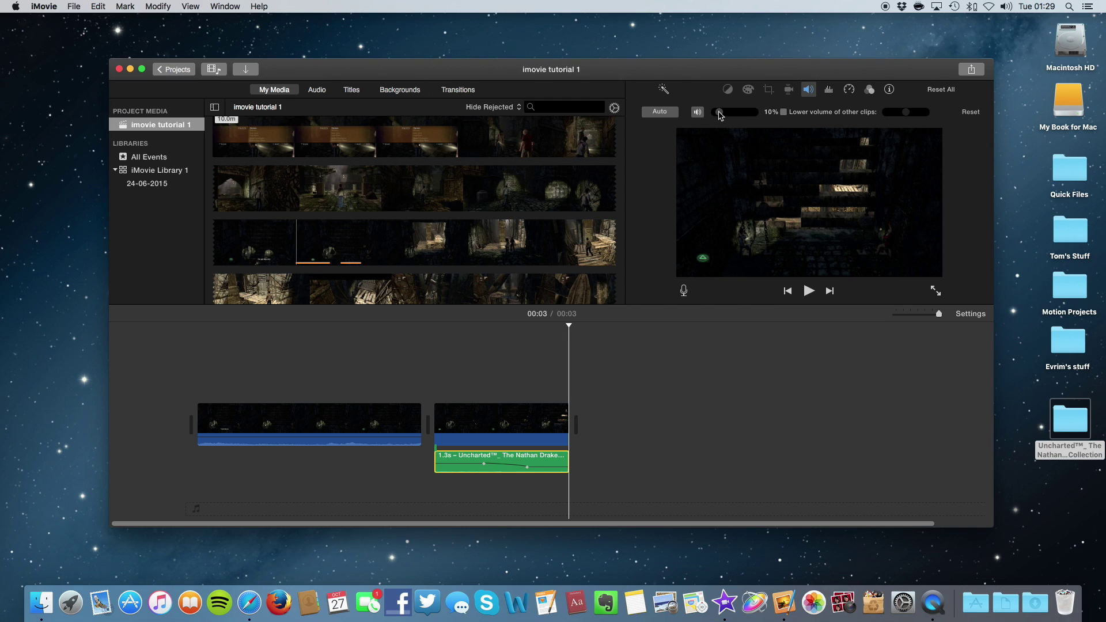
drag(719, 115, 719, 117)
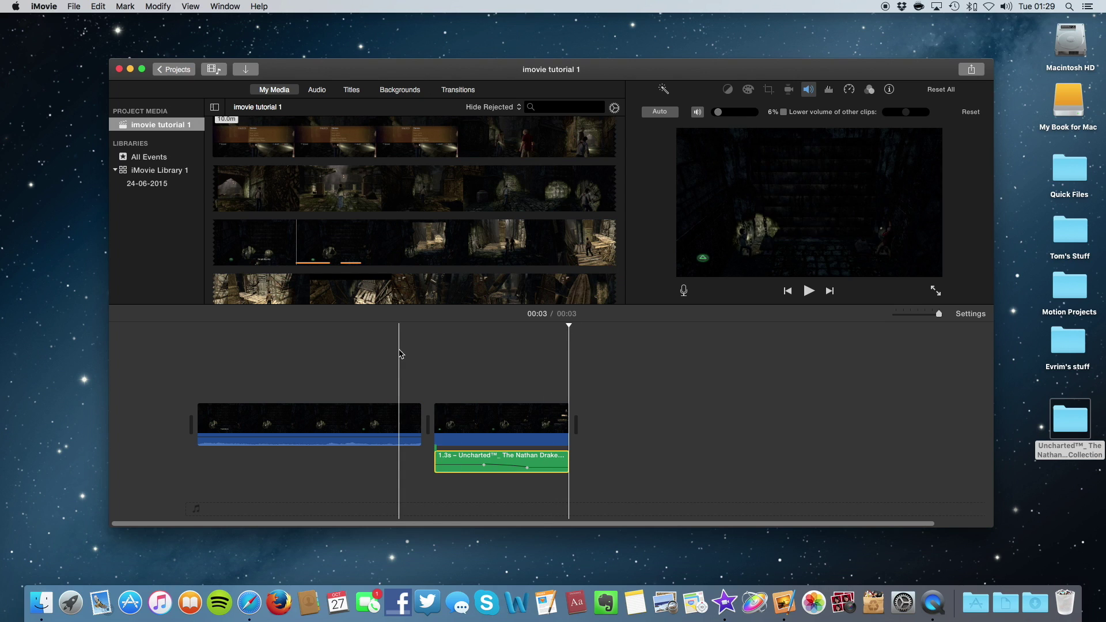
key(space)
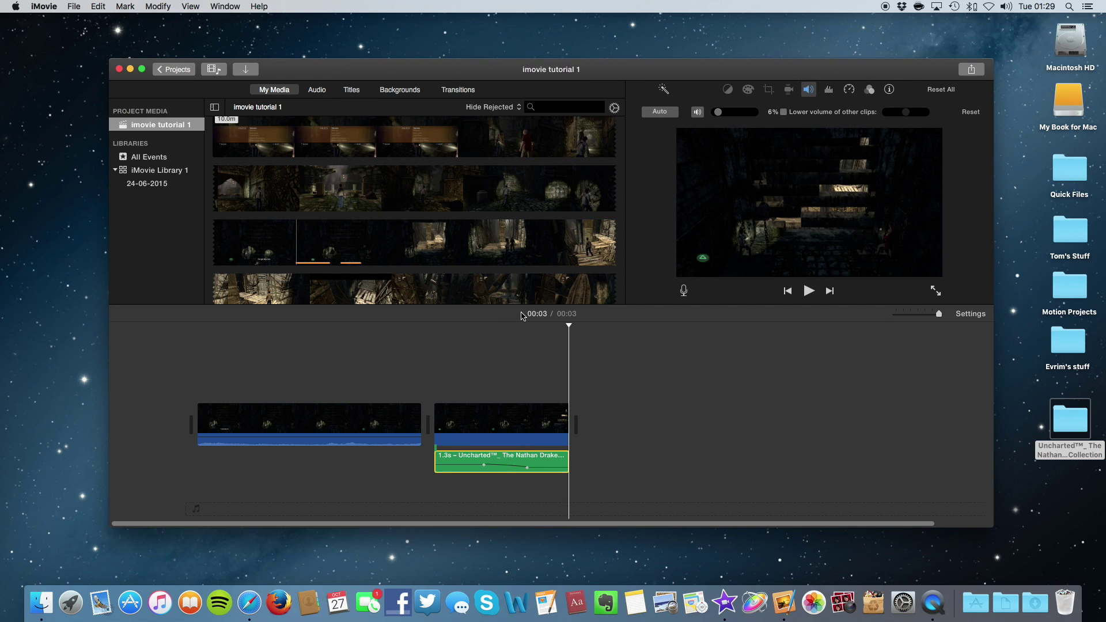
scroll(414, 210, down, 3)
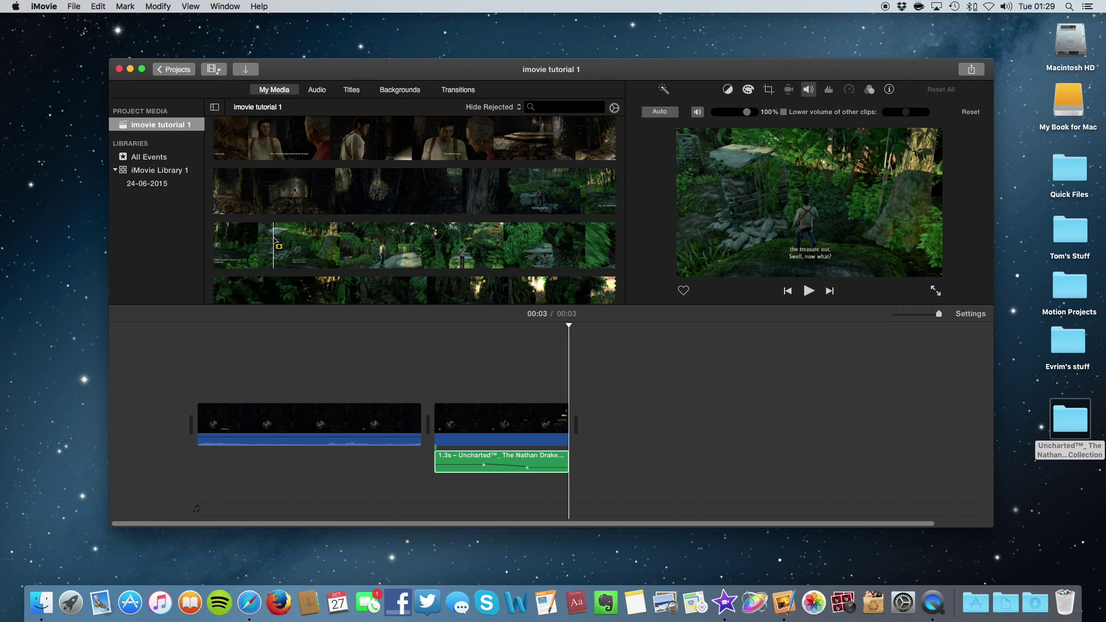
Step: Mark a 24.4-second range of the cave clip and add it after the second clip
scroll(259, 245, down, 5)
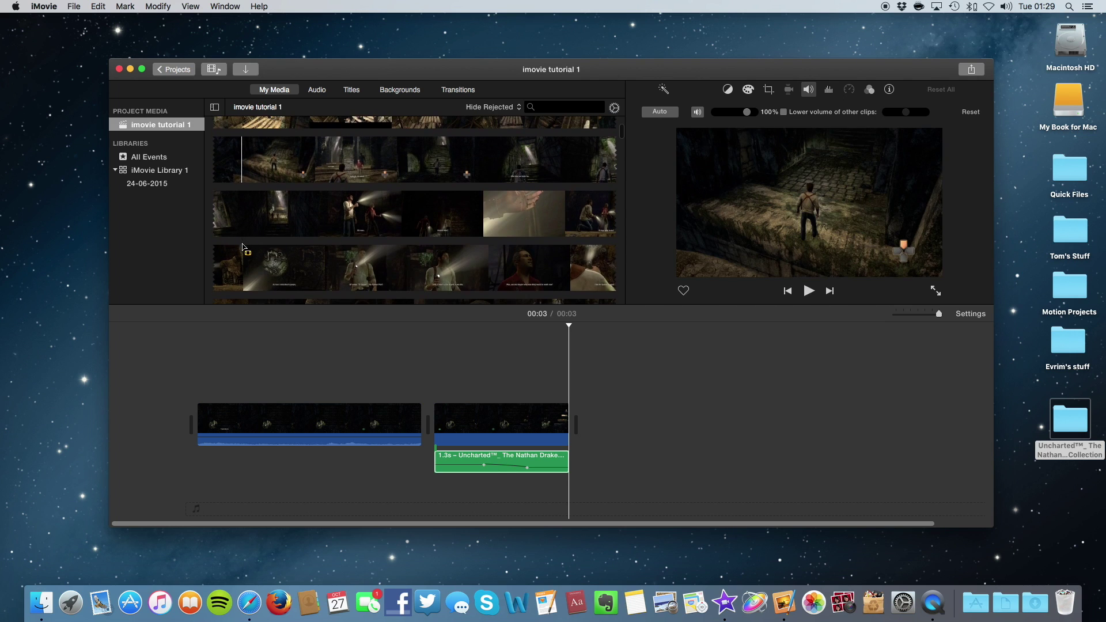
scroll(232, 212, up, 1)
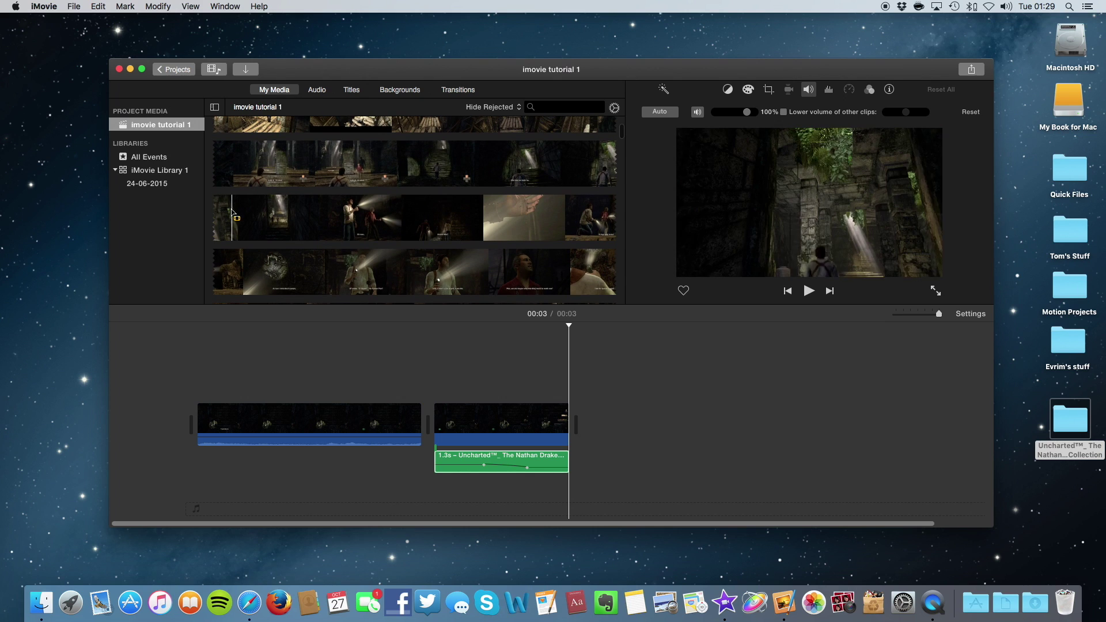
scroll(221, 217, down, 1)
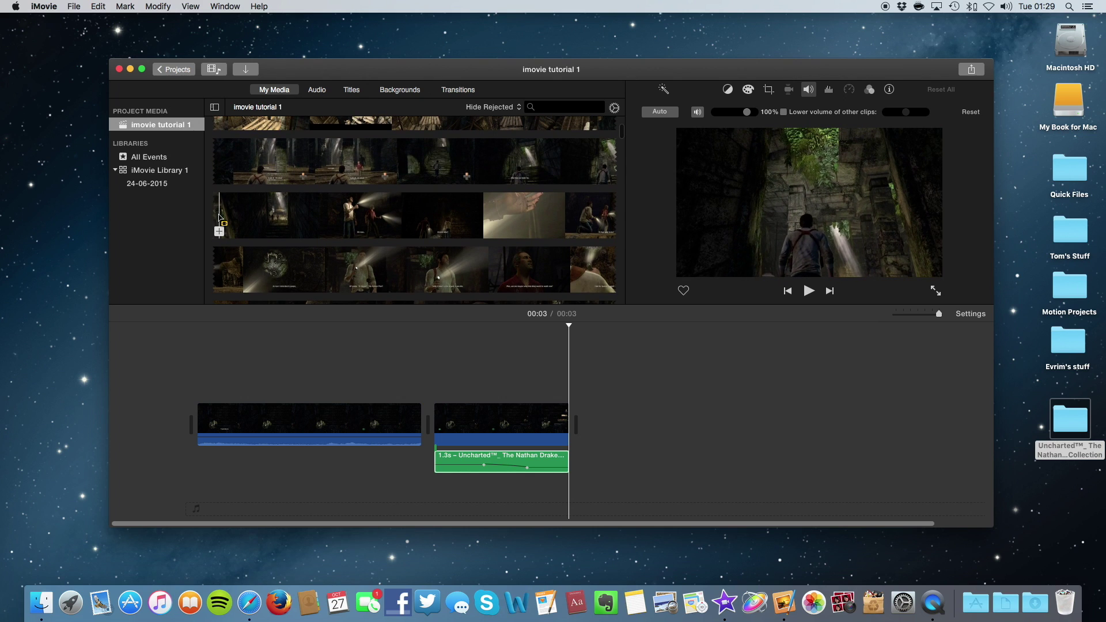
drag(220, 218, 211, 268)
scroll(277, 242, down, 1)
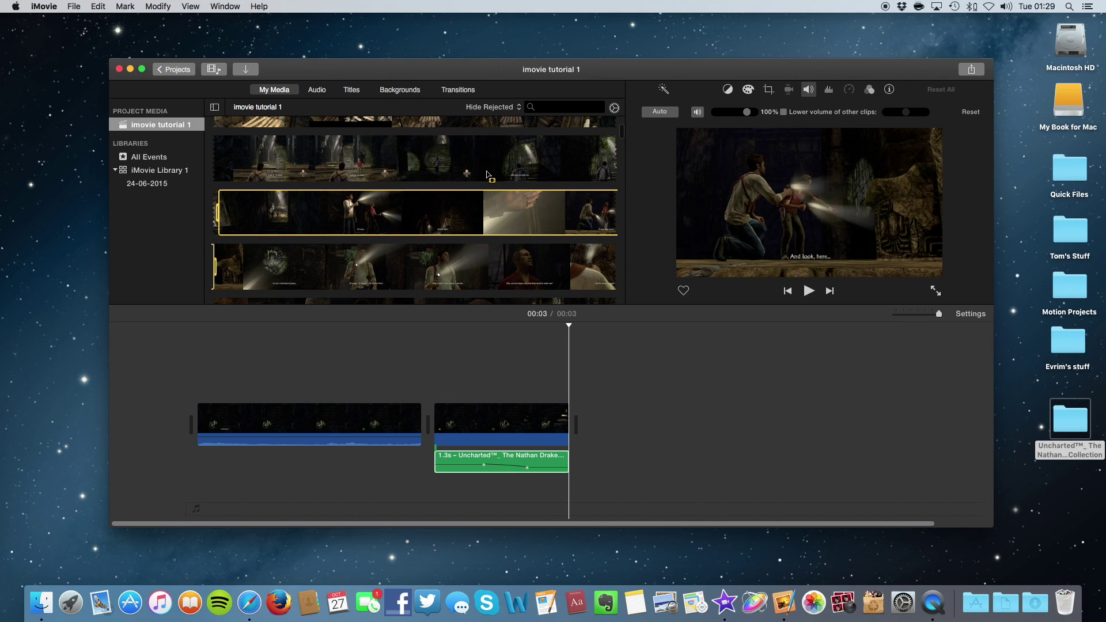
drag(489, 213, 611, 384)
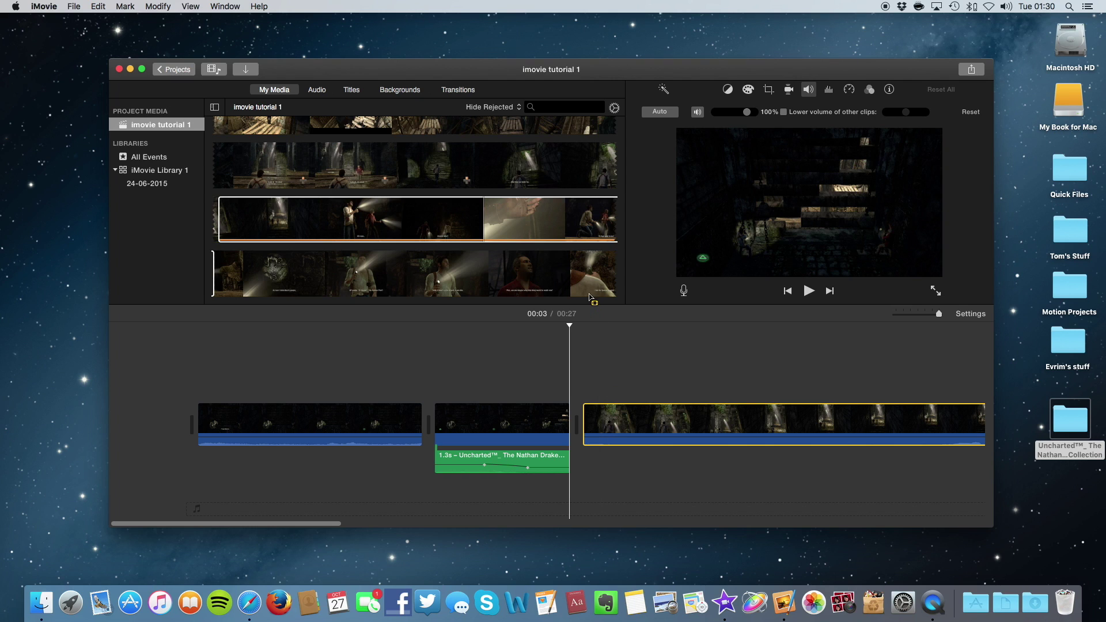
click(375, 219)
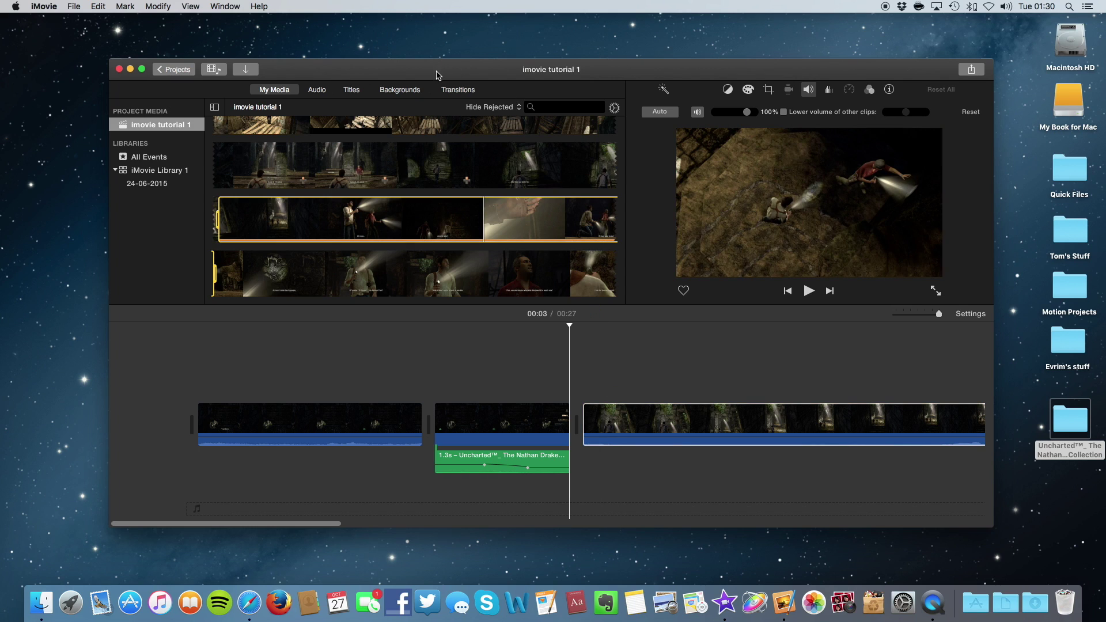
click(358, 90)
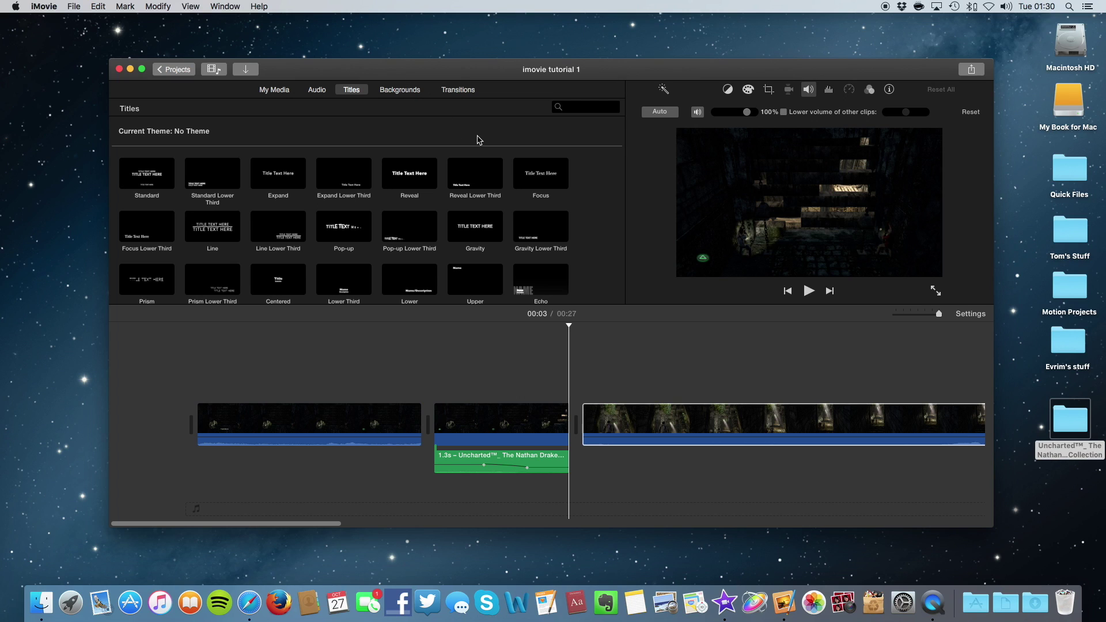
Step: Preview the Pixie Dust title and place it as a 4.0-second title over the third clip's start
scroll(480, 138, down, 1)
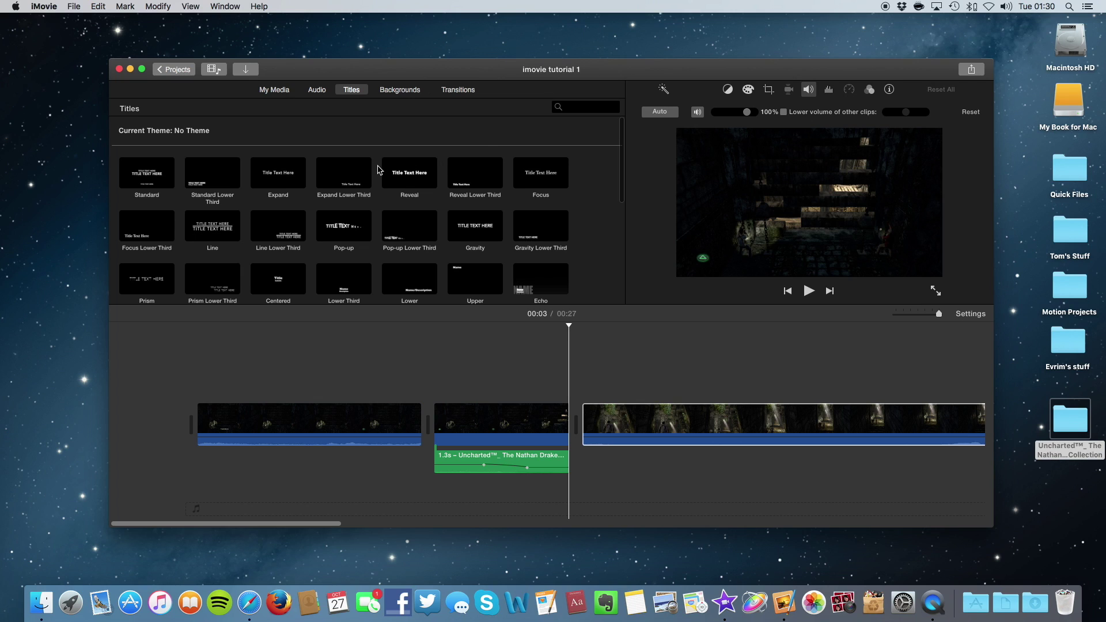
click(429, 174)
scroll(429, 174, down, 1)
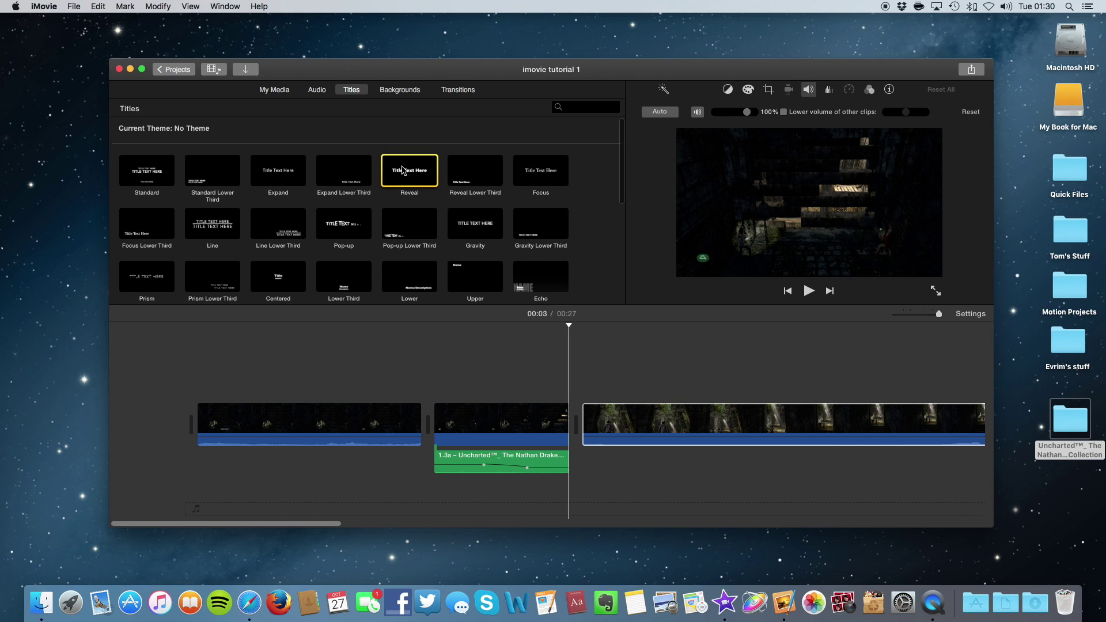
scroll(473, 196, down, 5)
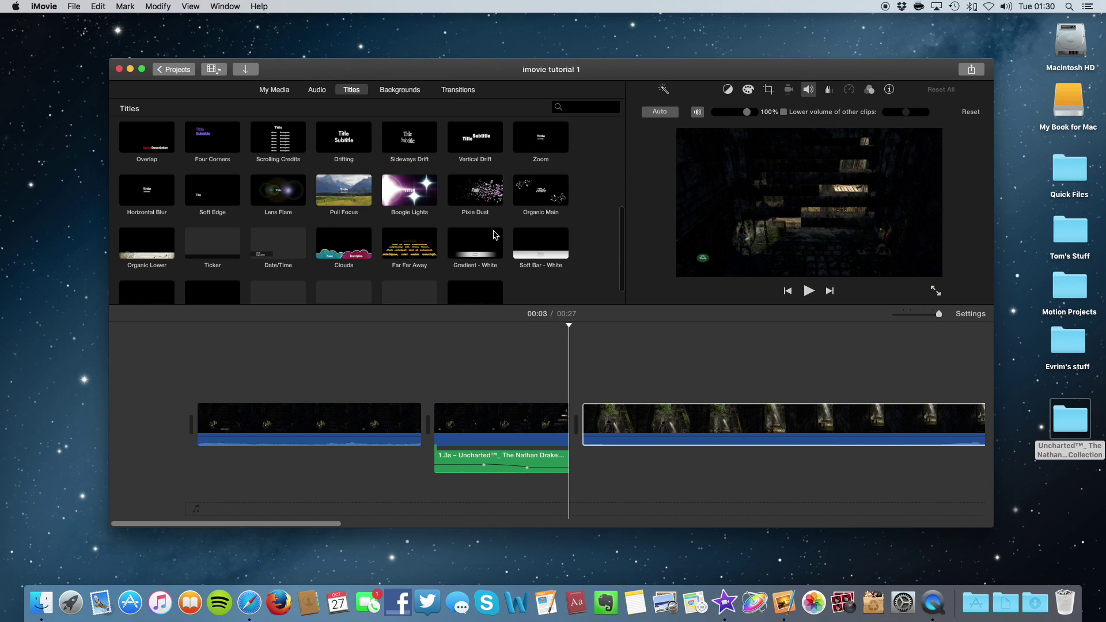
scroll(494, 233, up, 2)
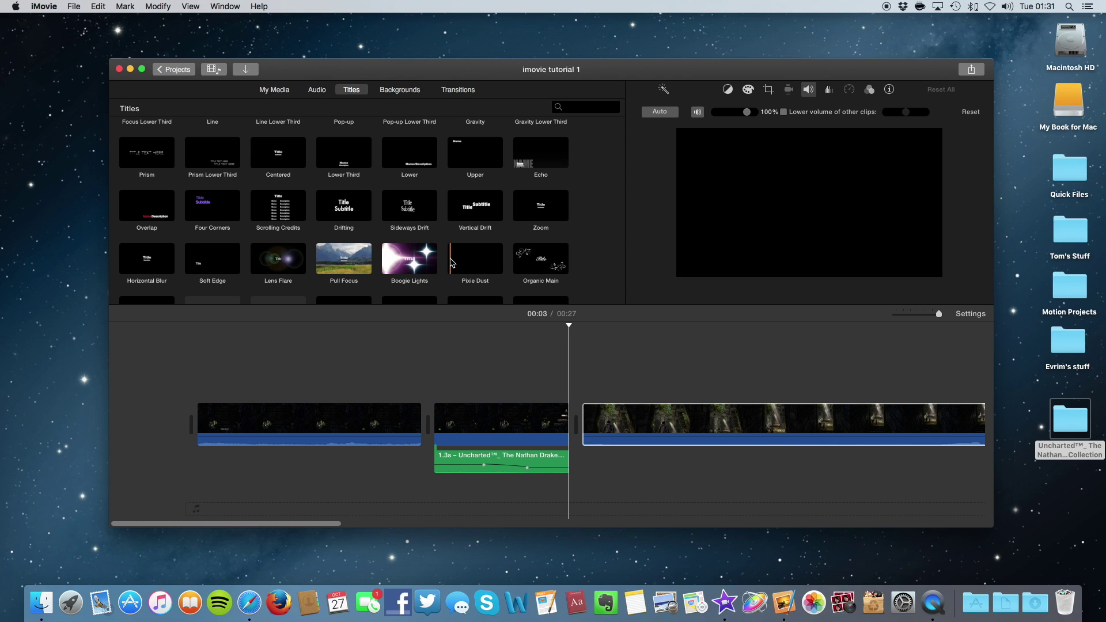
click(452, 263)
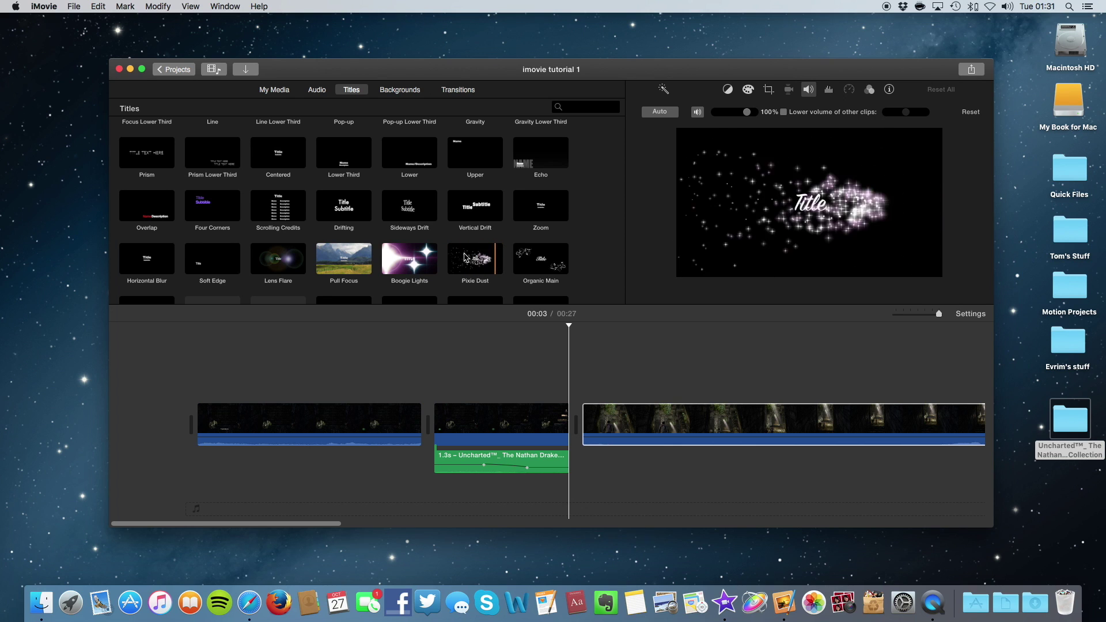
drag(464, 257, 586, 390)
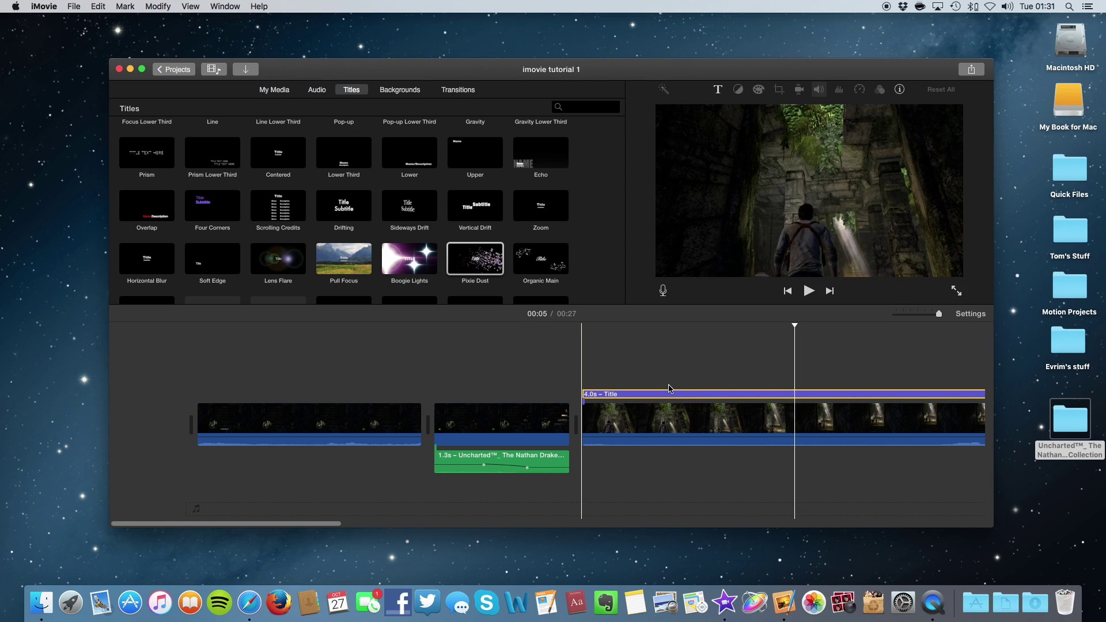
Step: Replace the title clip's placeholder Title text with 'Nathan Drake!'
click(585, 391)
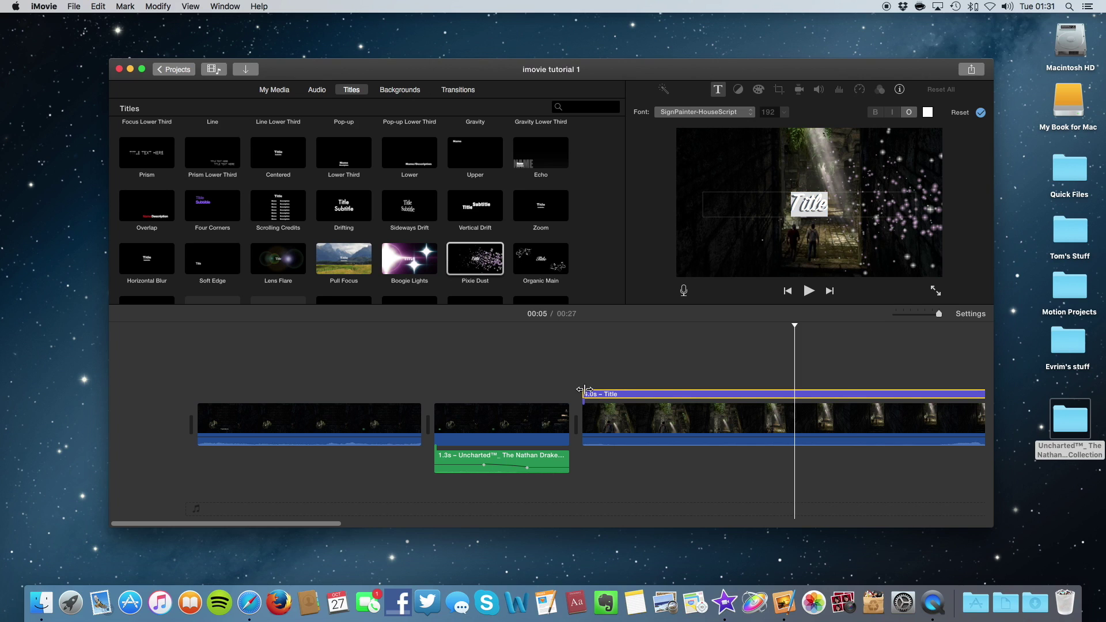
click(814, 208)
text(Natha)
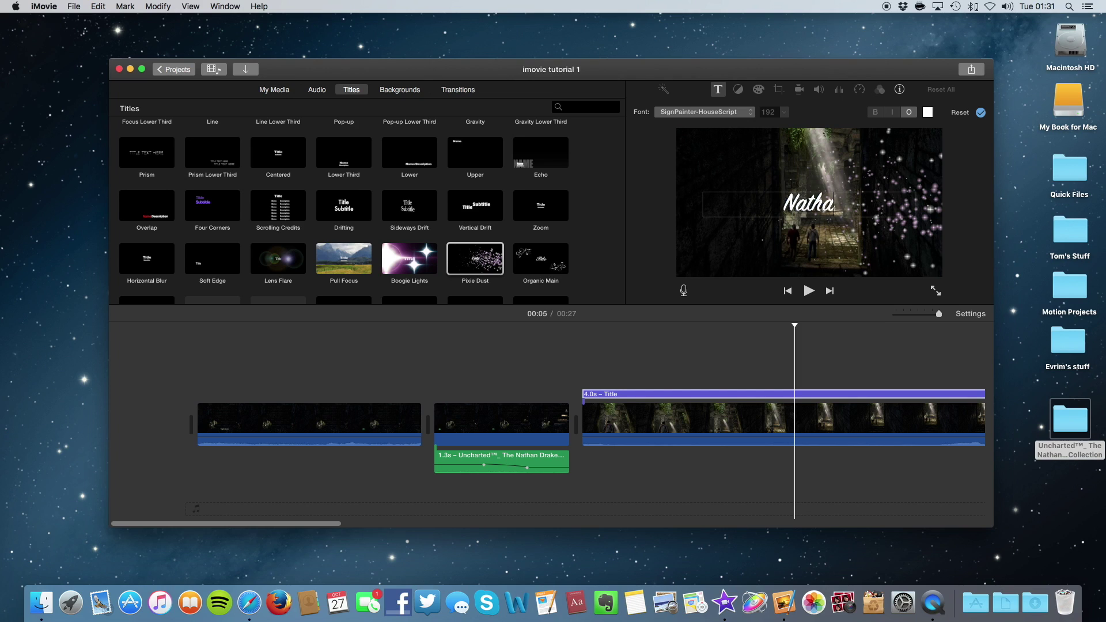
text(n Dra)
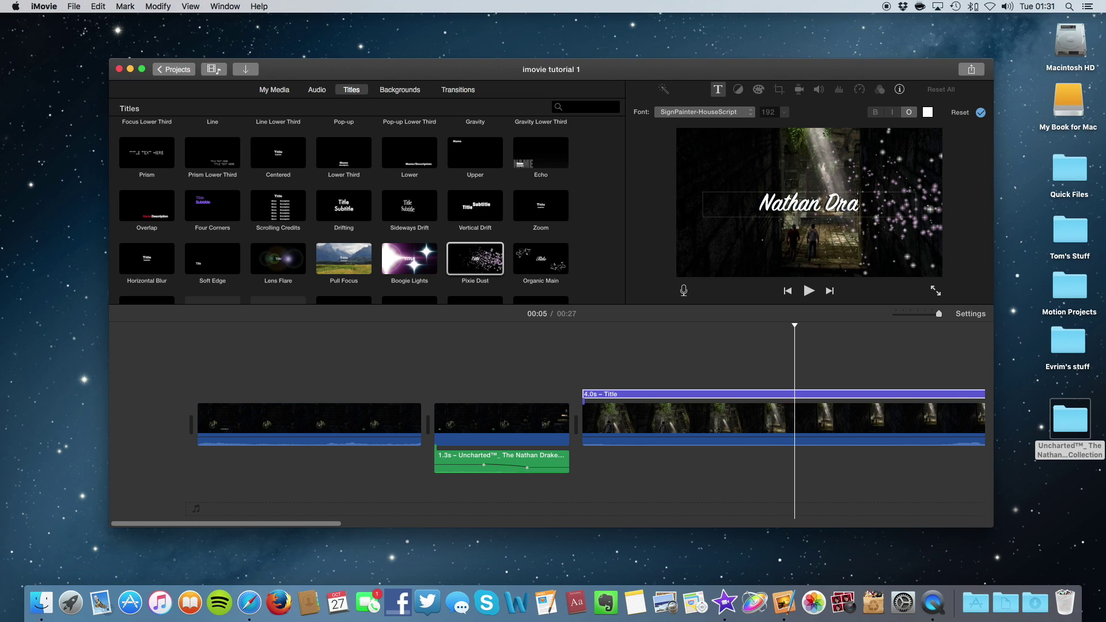
text(ke!)
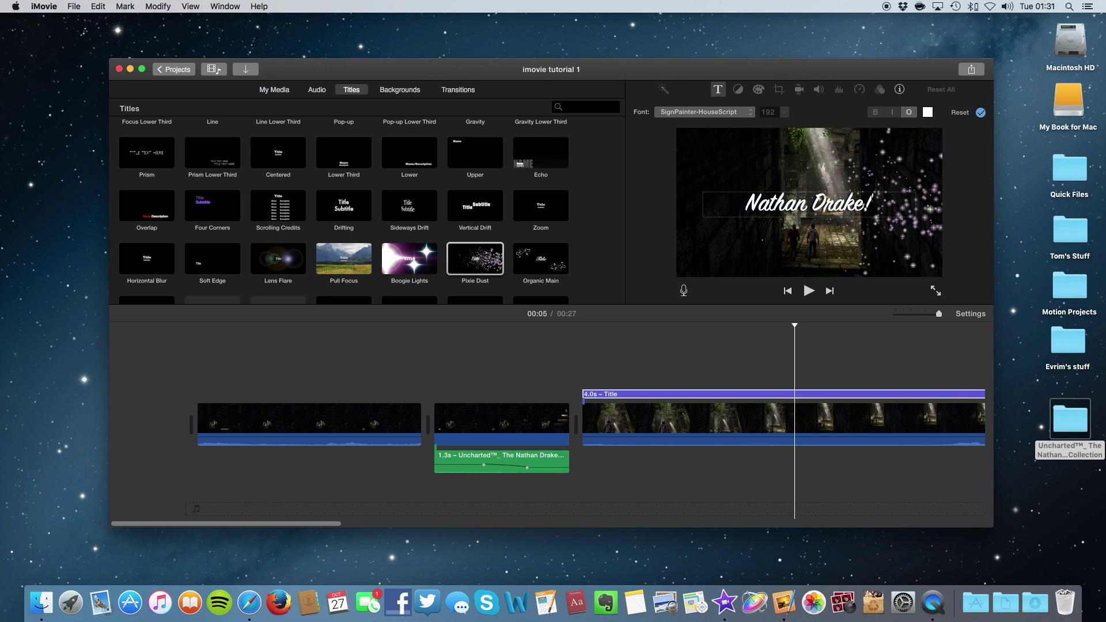
click(972, 232)
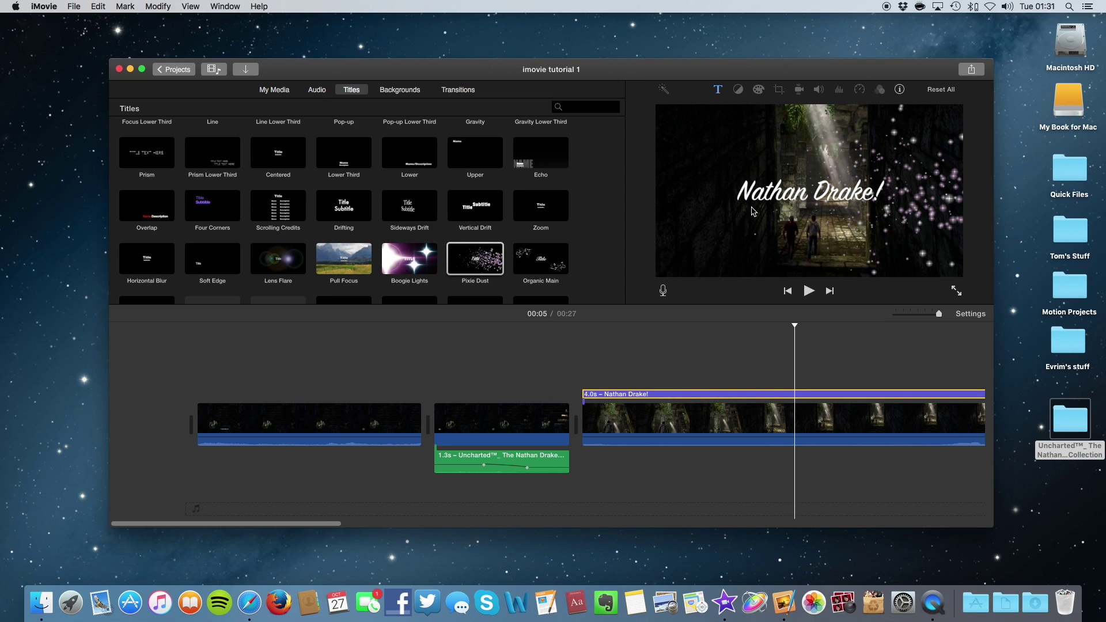
click(516, 345)
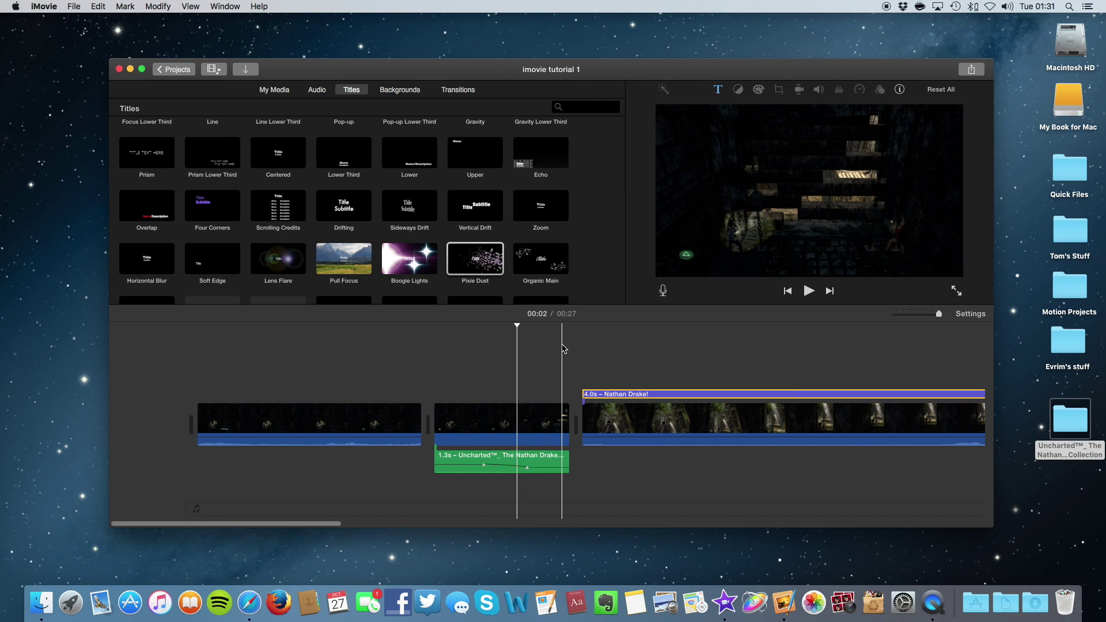
key(space)
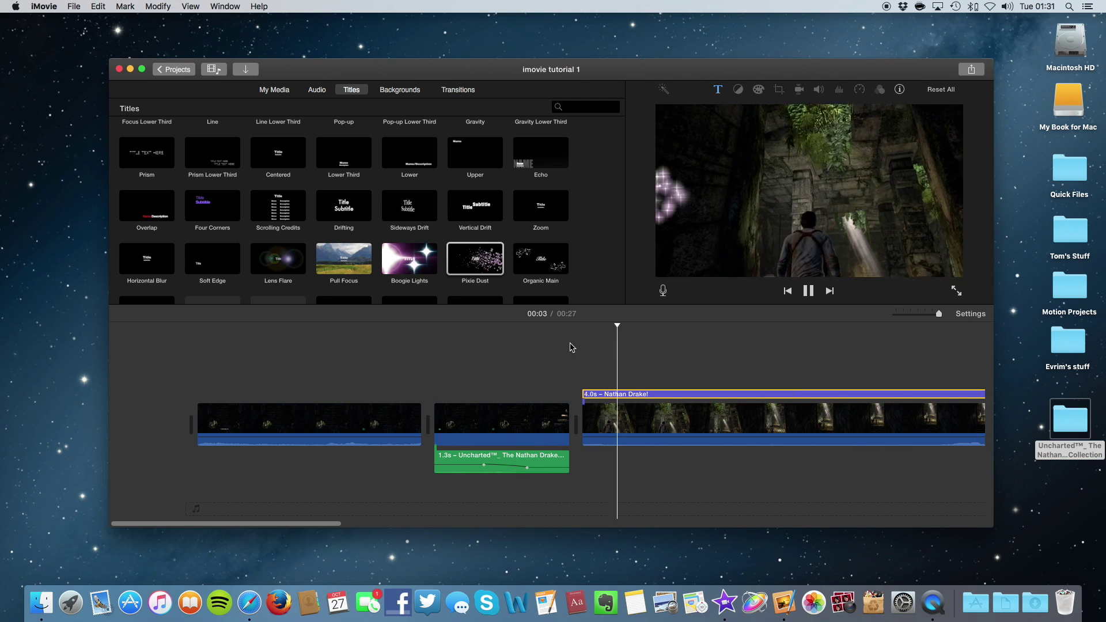
key(space)
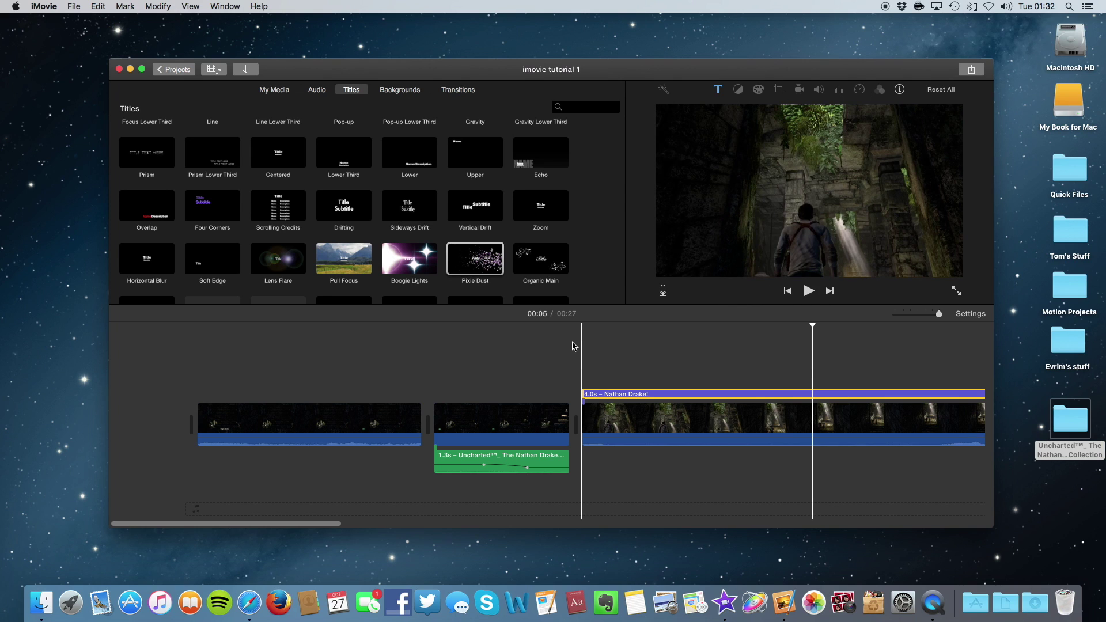
click(574, 346)
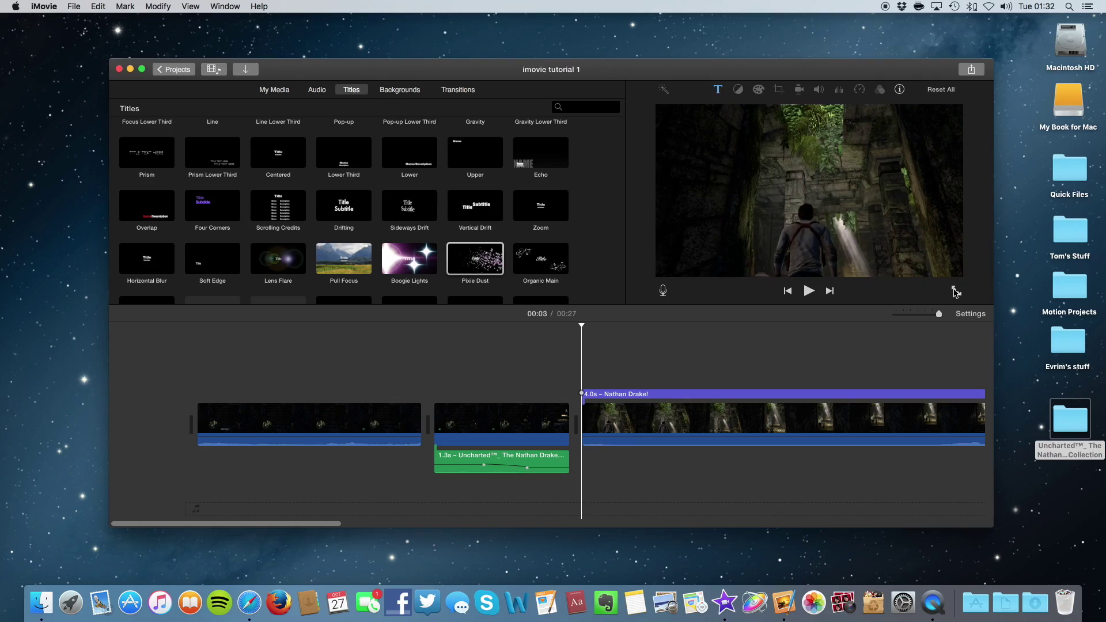
click(956, 292)
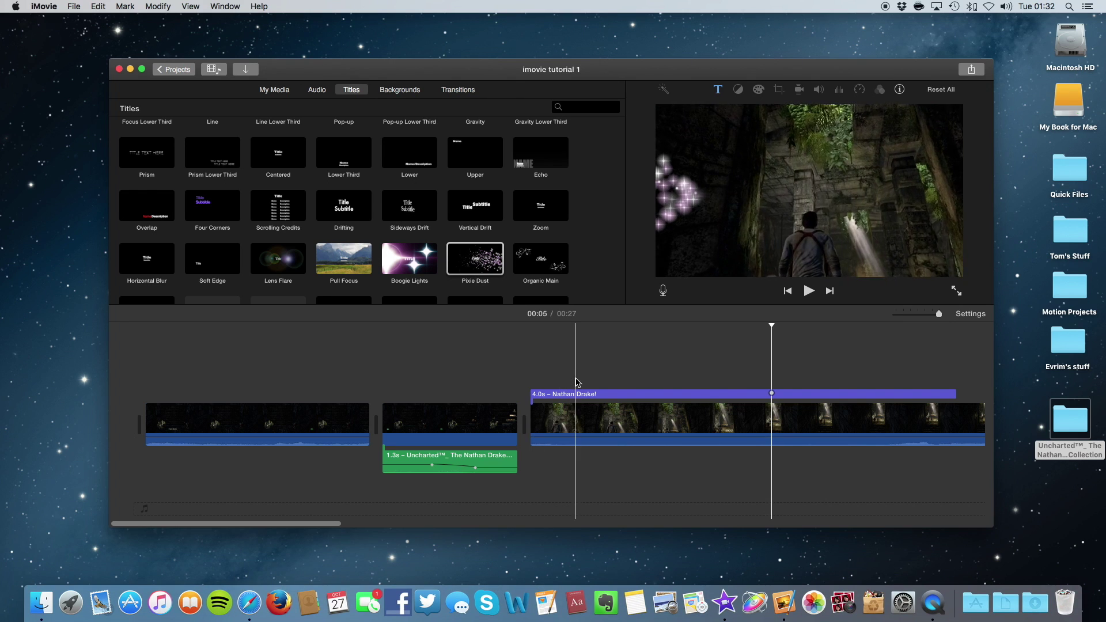
click(699, 397)
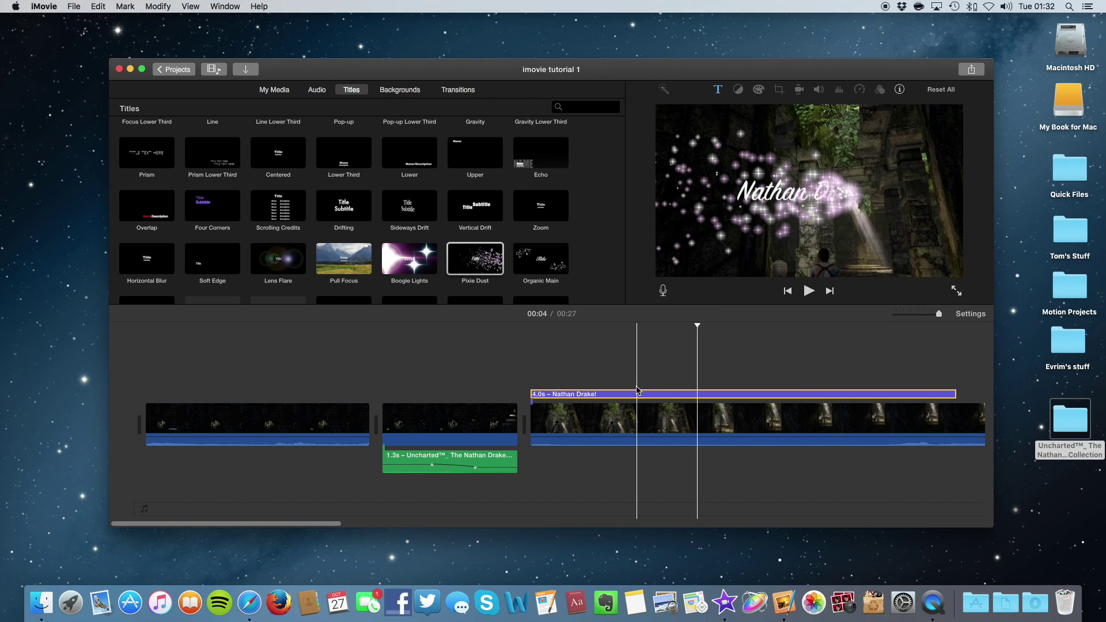
scroll(638, 391, right, 1)
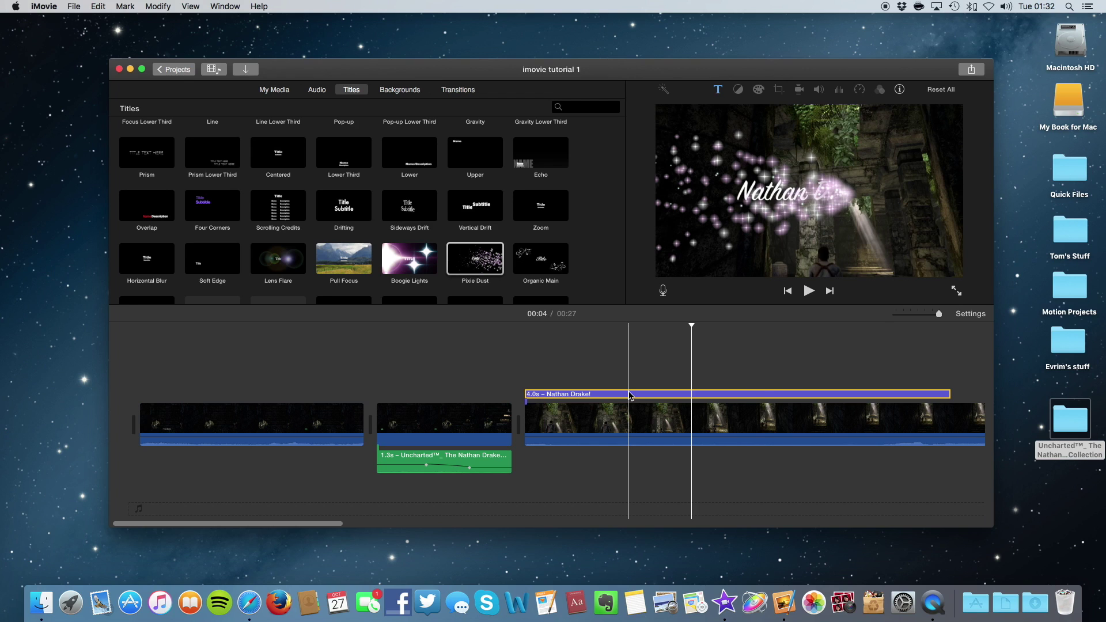
right_click(630, 396)
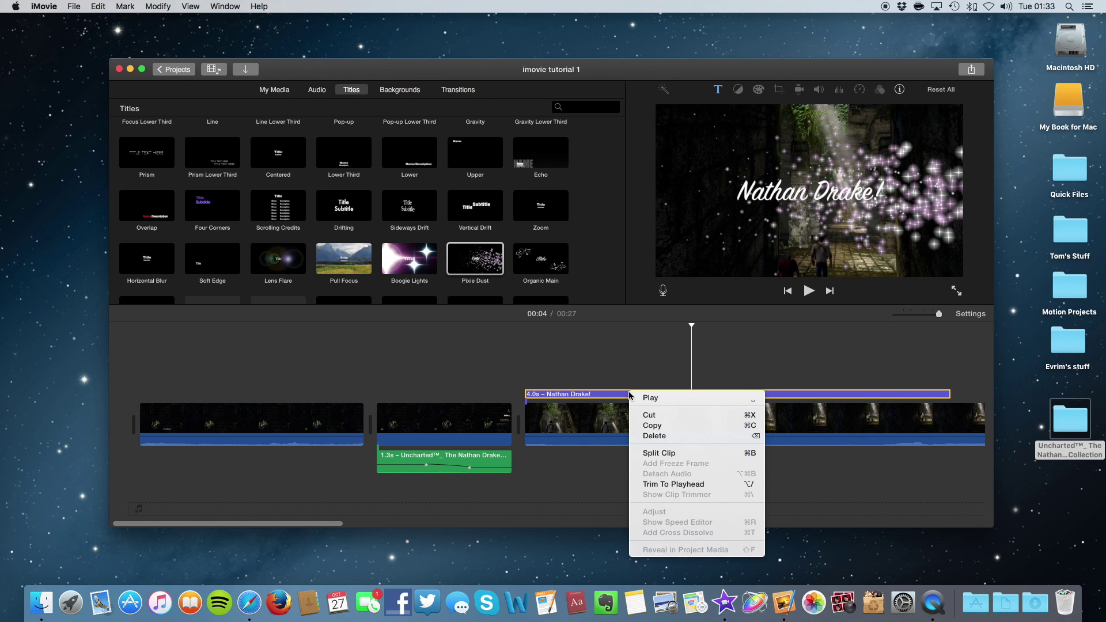
Step: Split the title at the playhead and delete the later 2.4-second piece, leaving 1.6 seconds
click(666, 453)
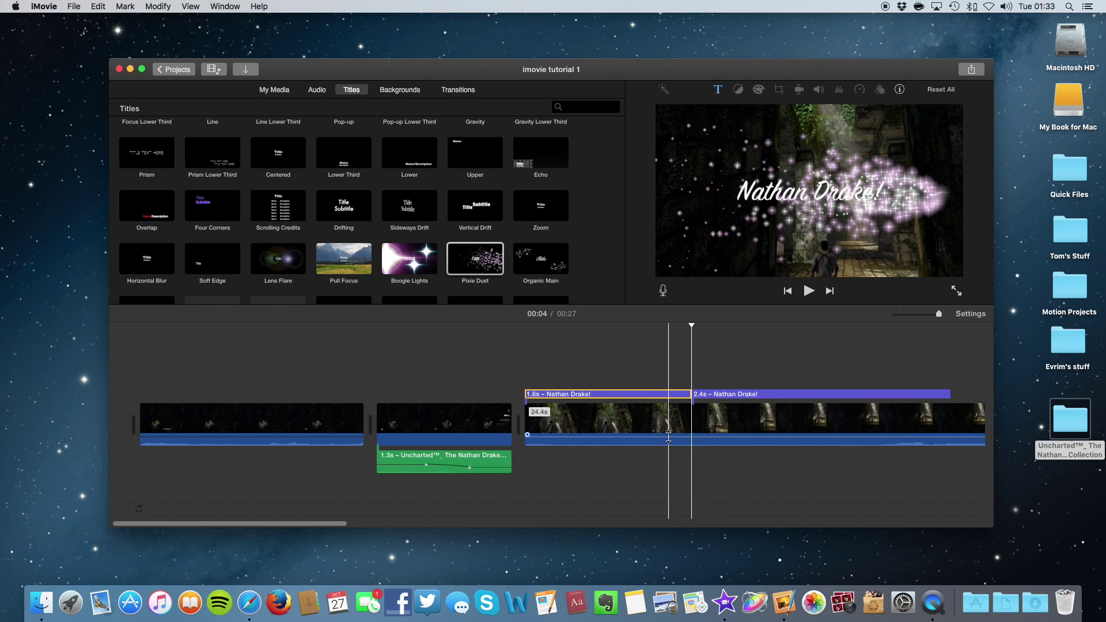
click(845, 395)
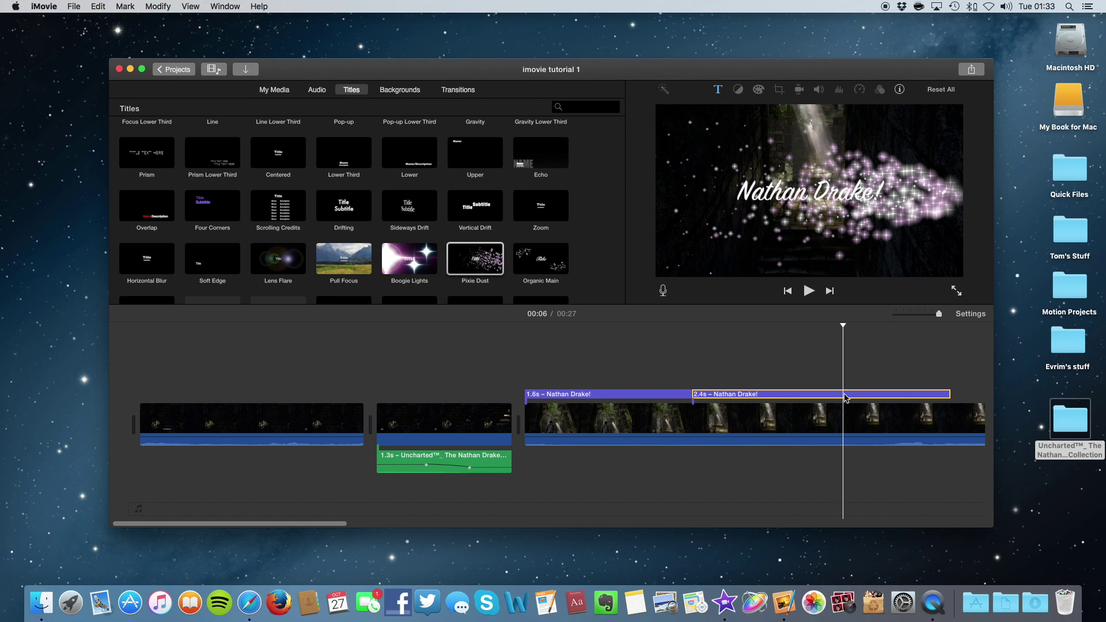
key(Delete)
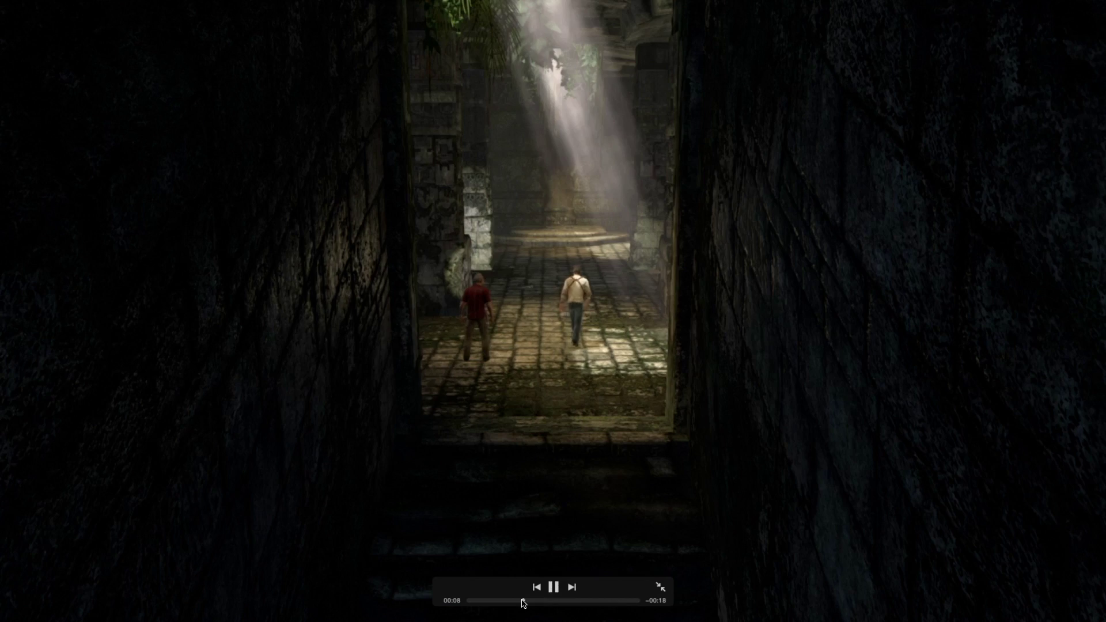
Step: Scrub full-screen playback back to 00:03, pause, and exit full screen
click(524, 602)
drag(524, 601, 488, 605)
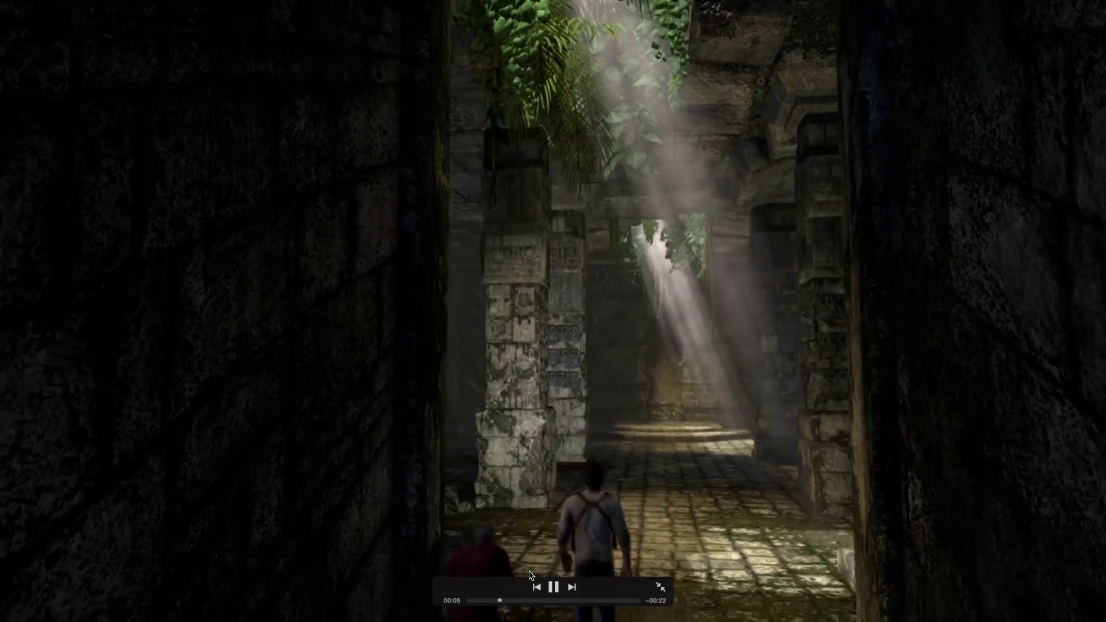
key(space)
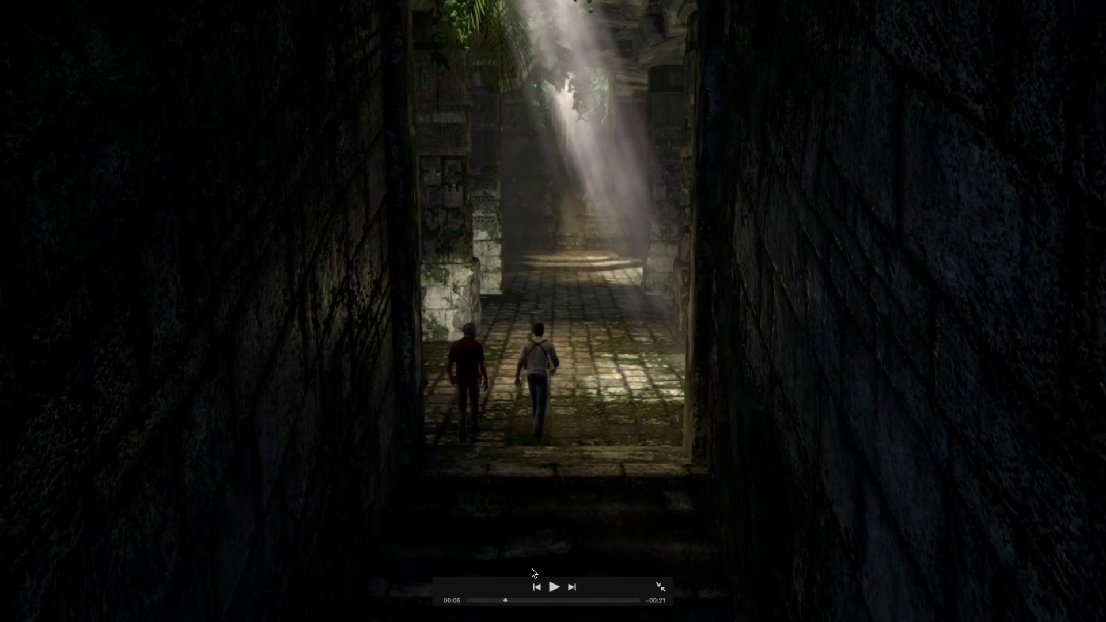
key(Escape)
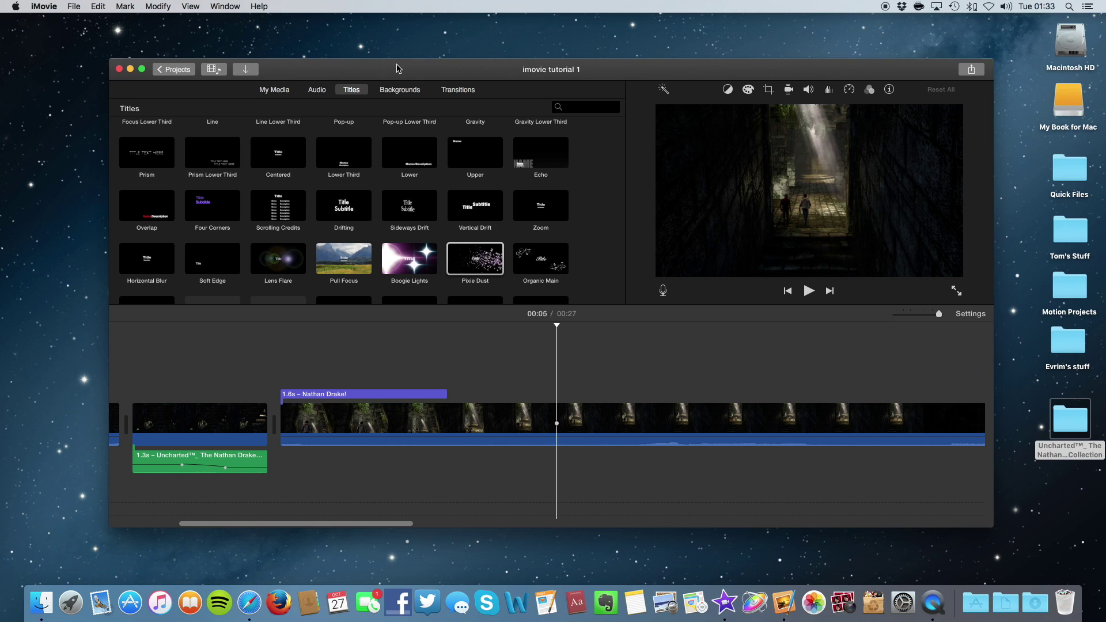
Step: Show the Transitions collection and browse styles like Cross Dissolve, Cube, Mosaic and Wipe Left
click(458, 90)
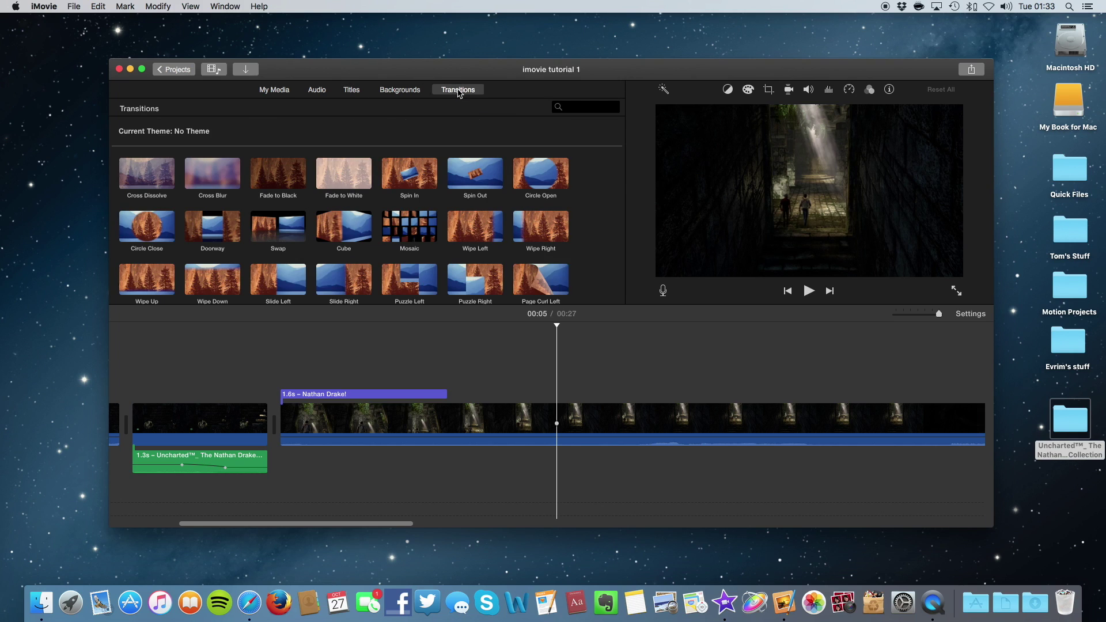
scroll(468, 159, down, 3)
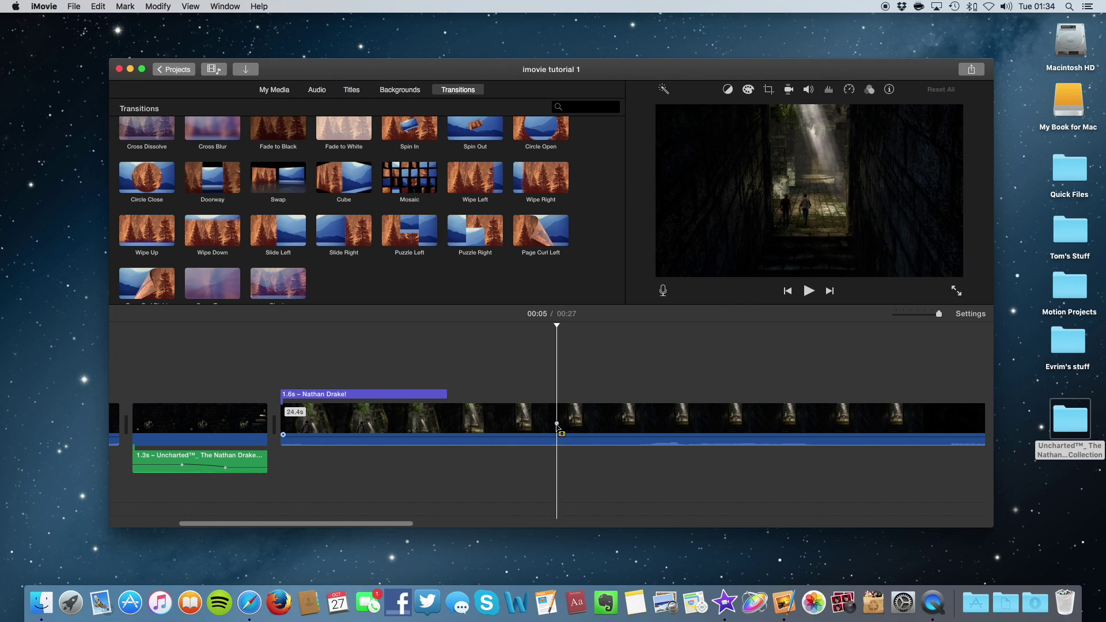
Step: Split the third clip at the playhead and trim the second piece's start to 21.5 s
right_click(556, 426)
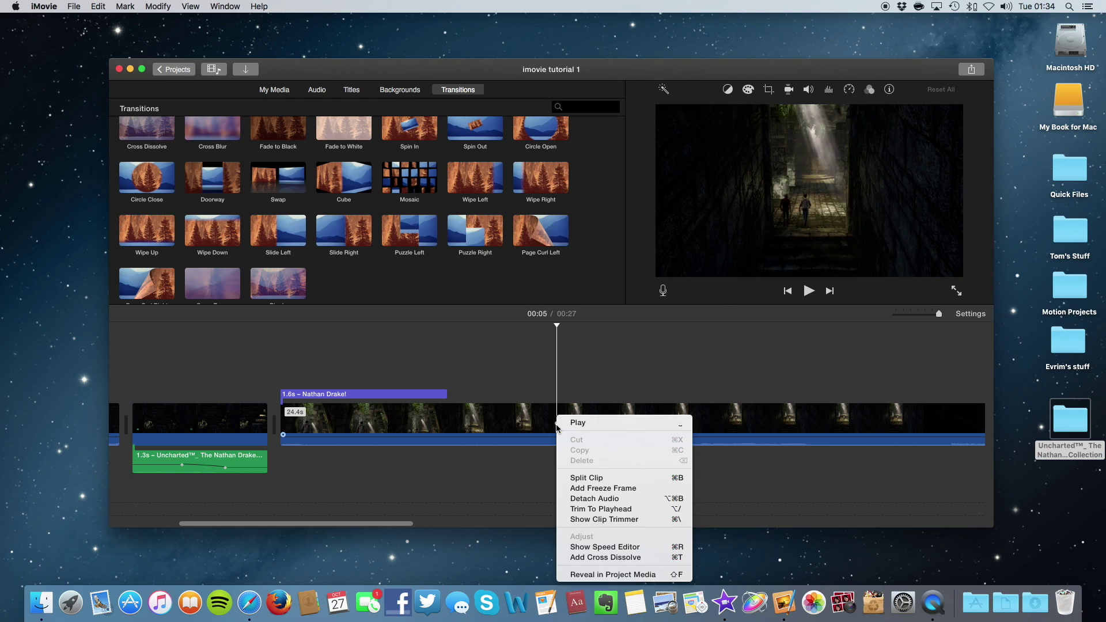
click(602, 478)
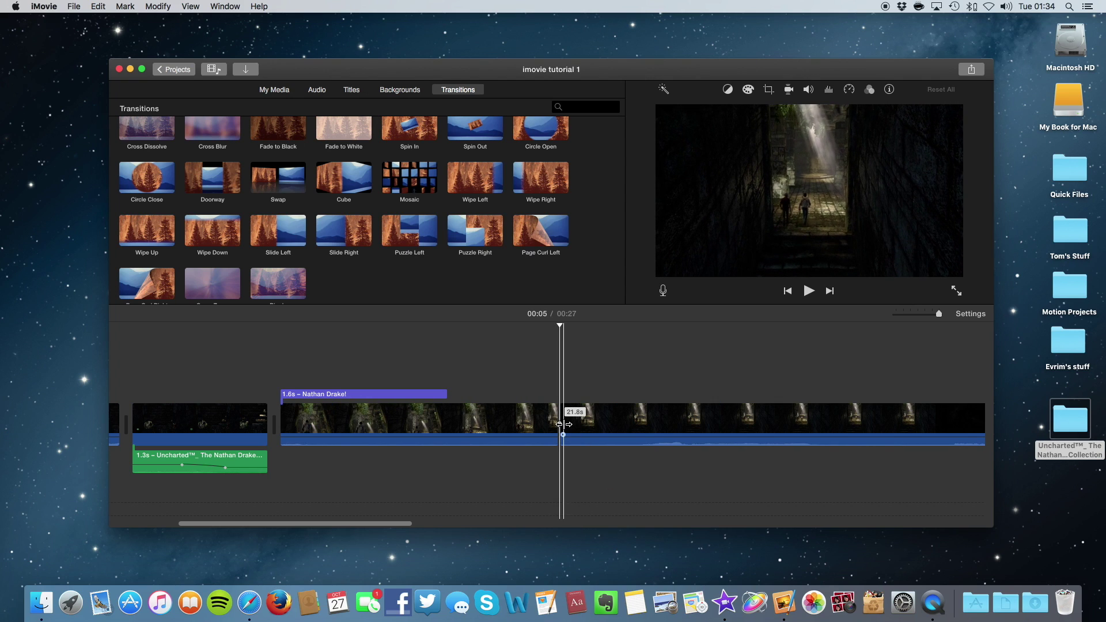
drag(560, 425, 594, 433)
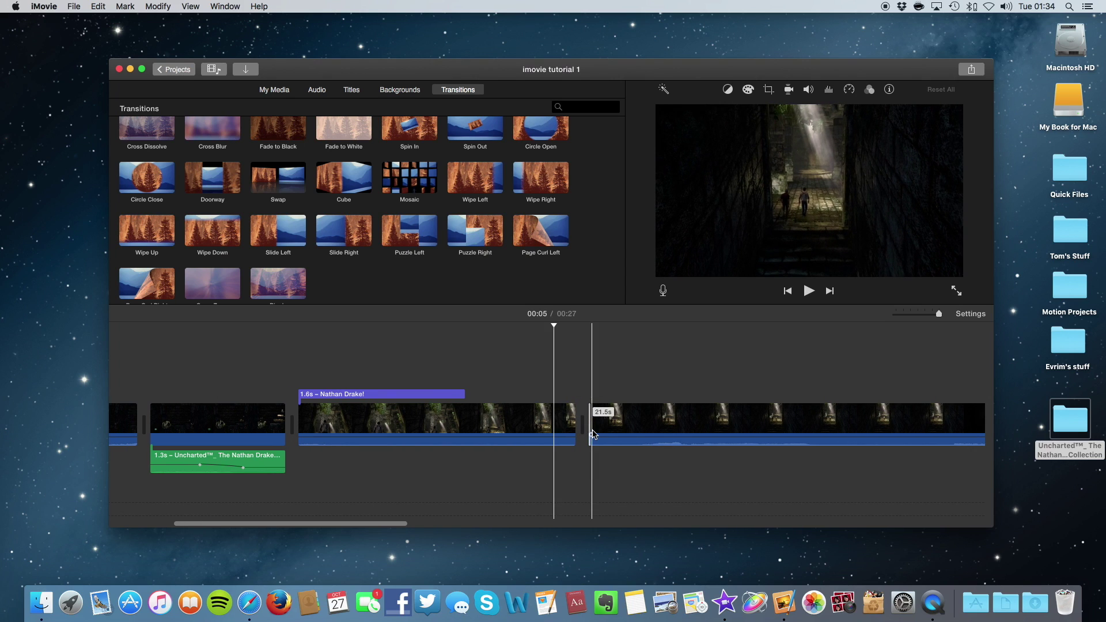
scroll(429, 152, up, 3)
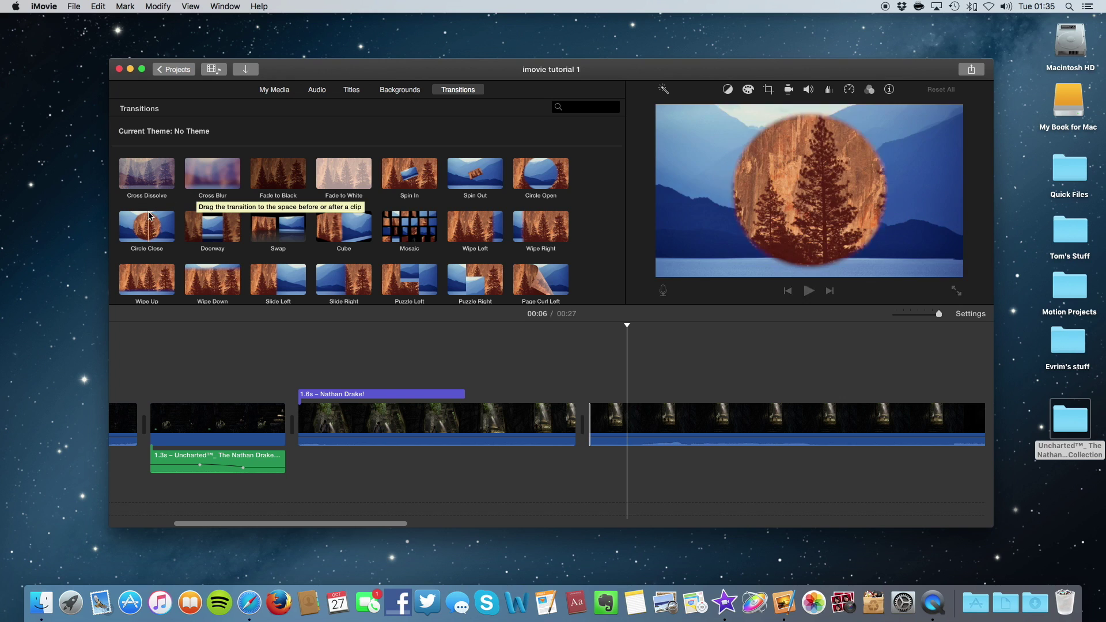
Step: Add a Cross Dissolve after the Nathan Drake! title clip and play the movie full screen from the first clip
drag(169, 178, 526, 424)
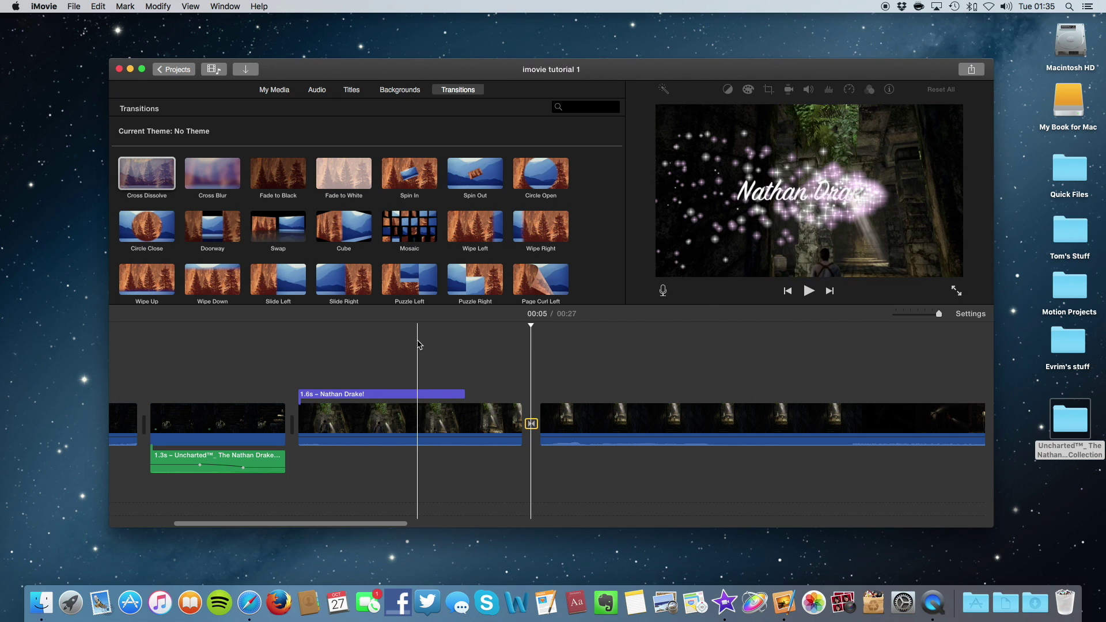
click(417, 394)
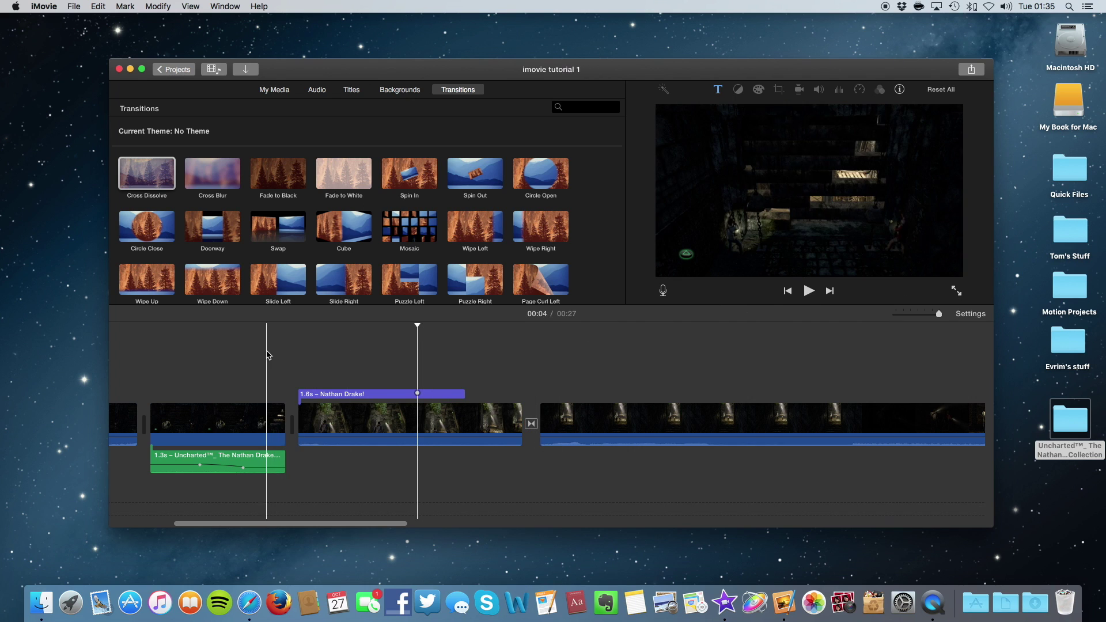
click(266, 424)
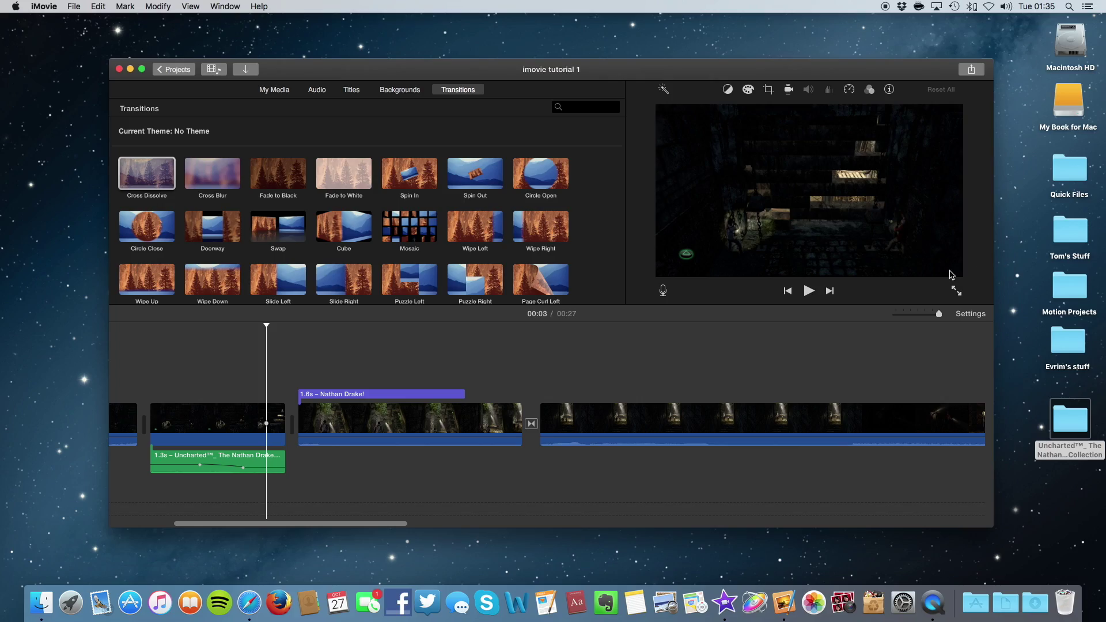
click(956, 291)
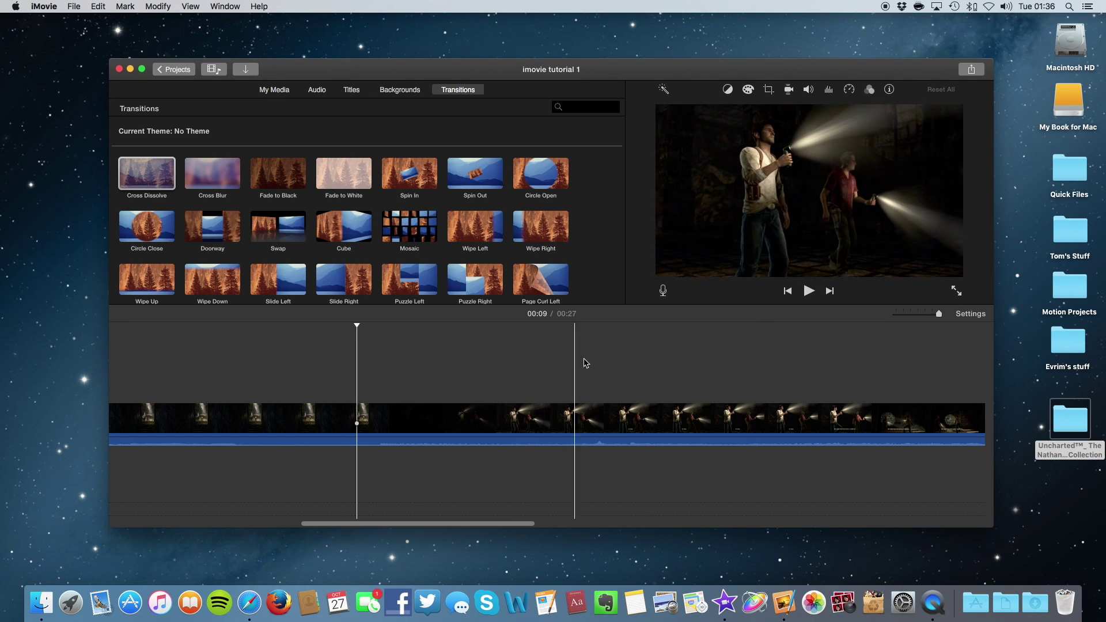
Step: Split the long clip at 00:12 with Split Clip and trim the split edge slightly
click(663, 406)
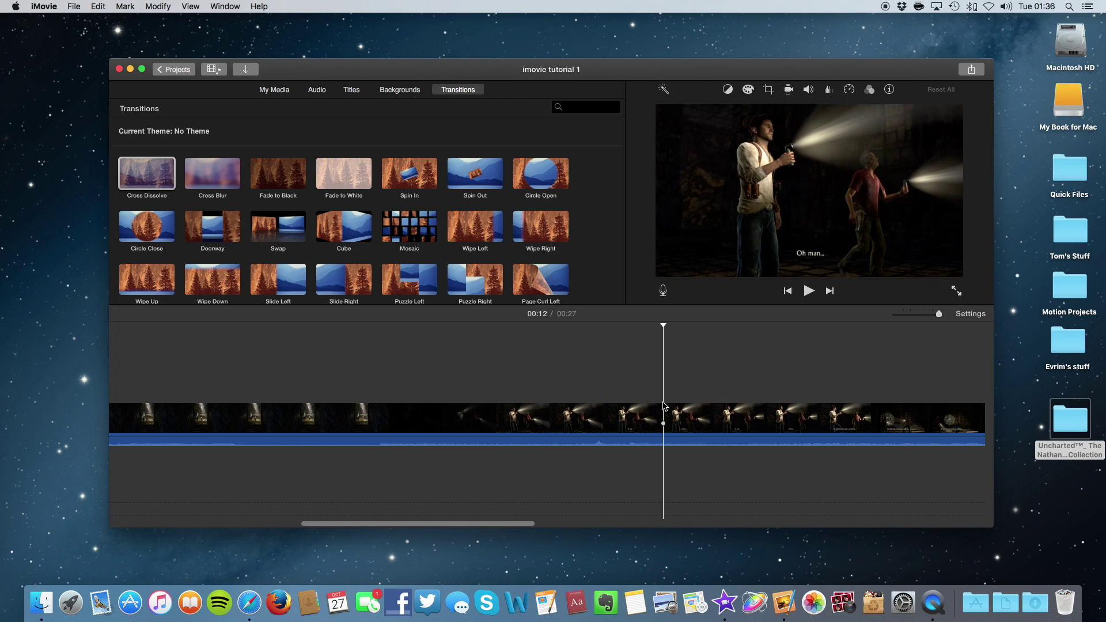
right_click(663, 410)
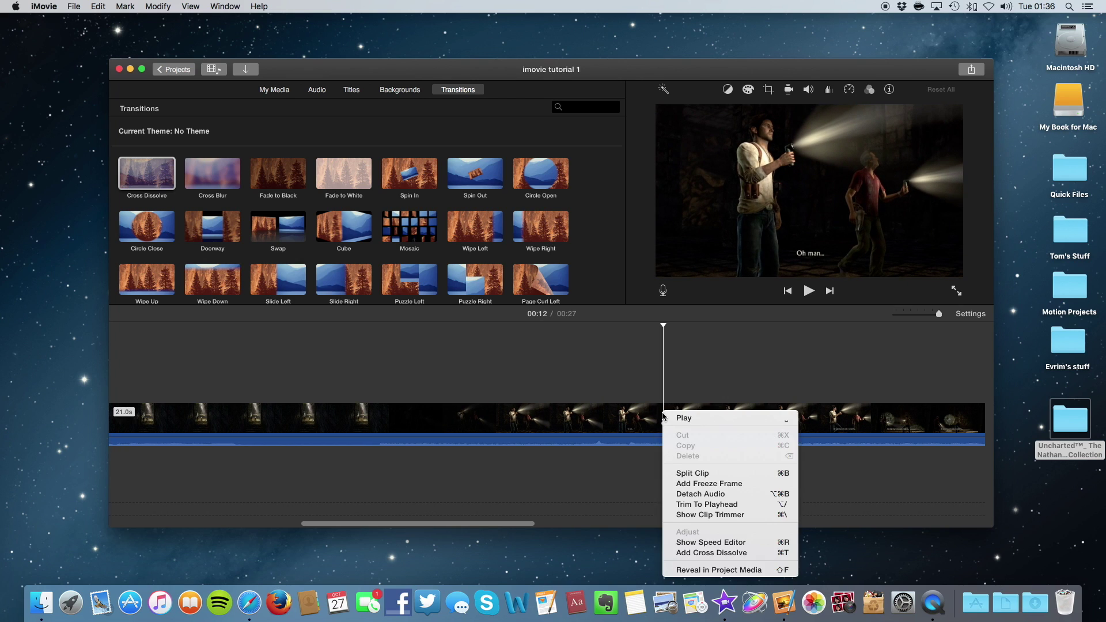
click(705, 474)
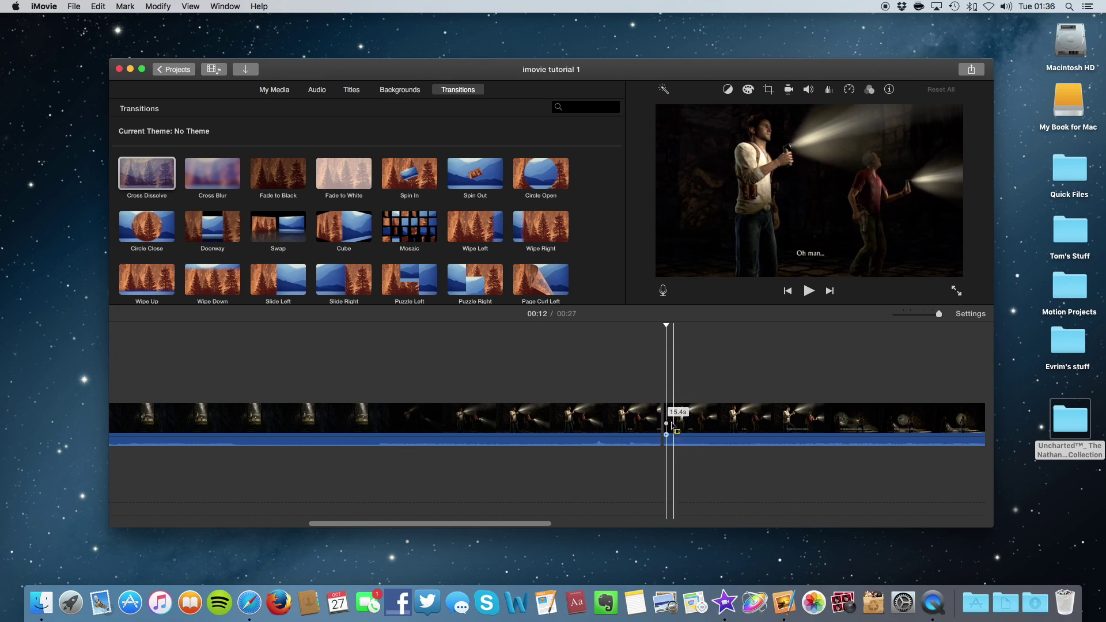
drag(666, 419, 669, 419)
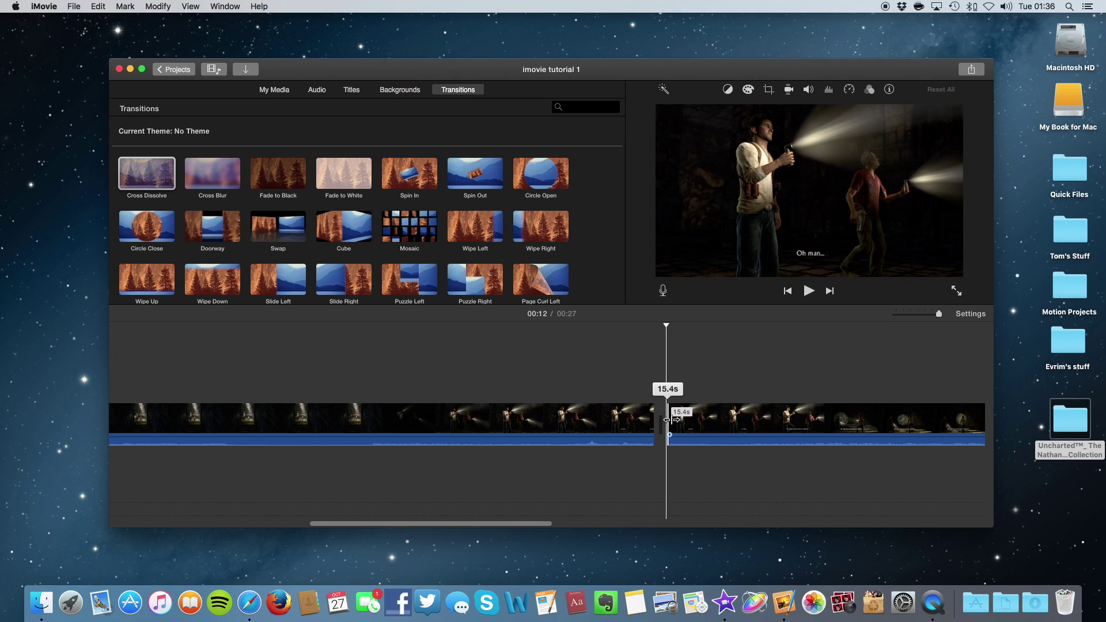
drag(669, 419, 670, 420)
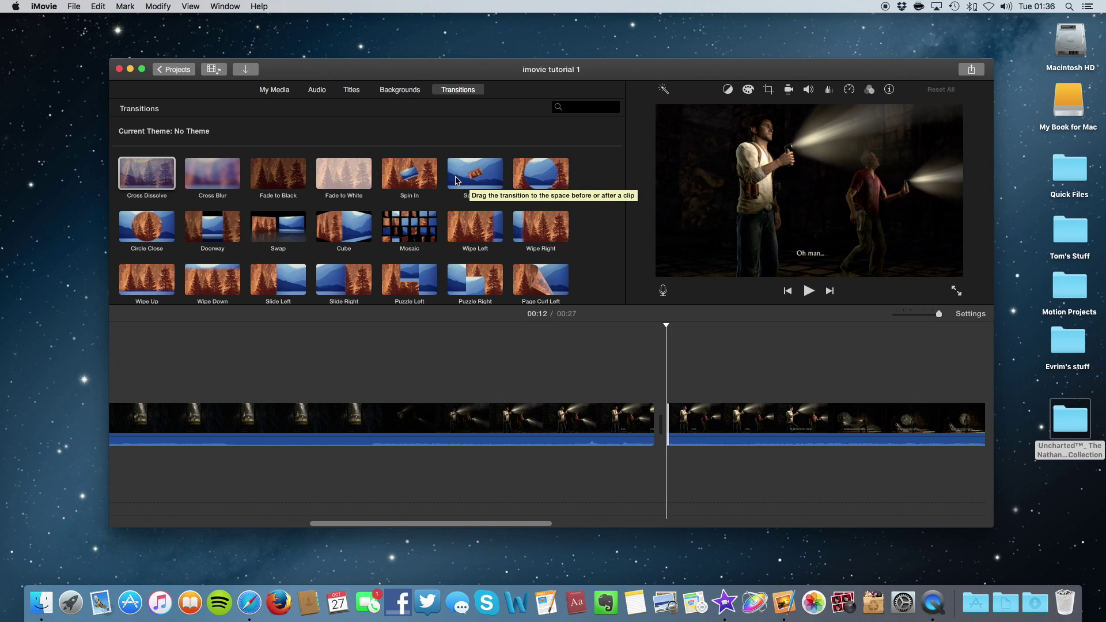
Step: Preview Spin Out, then place a Wipe Right transition at the 00:12 split and play it
key(space)
key(space)
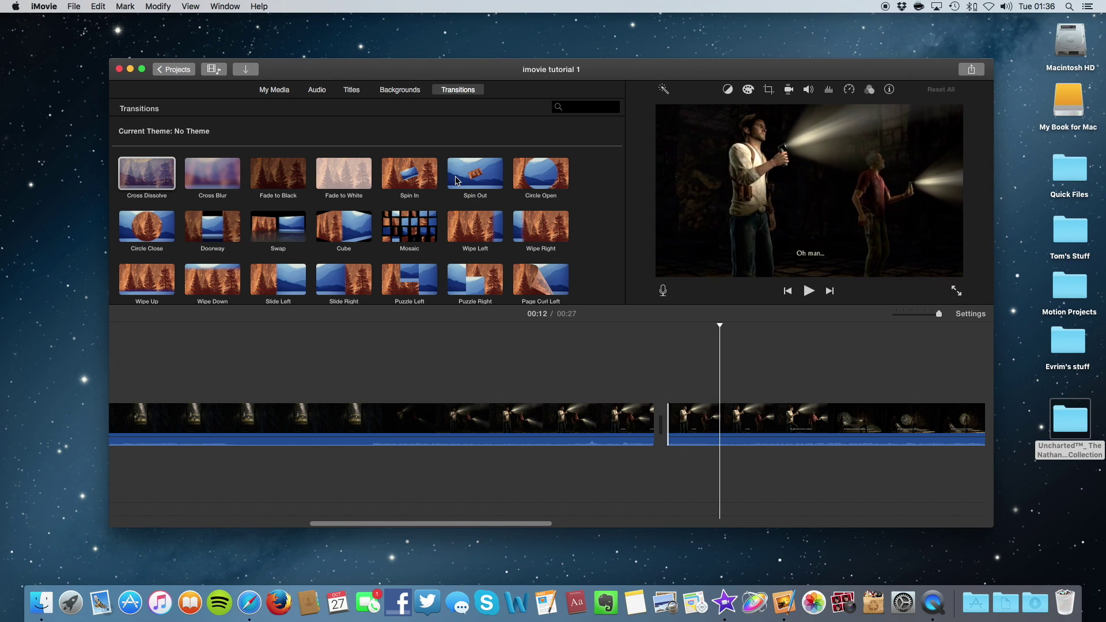
click(493, 182)
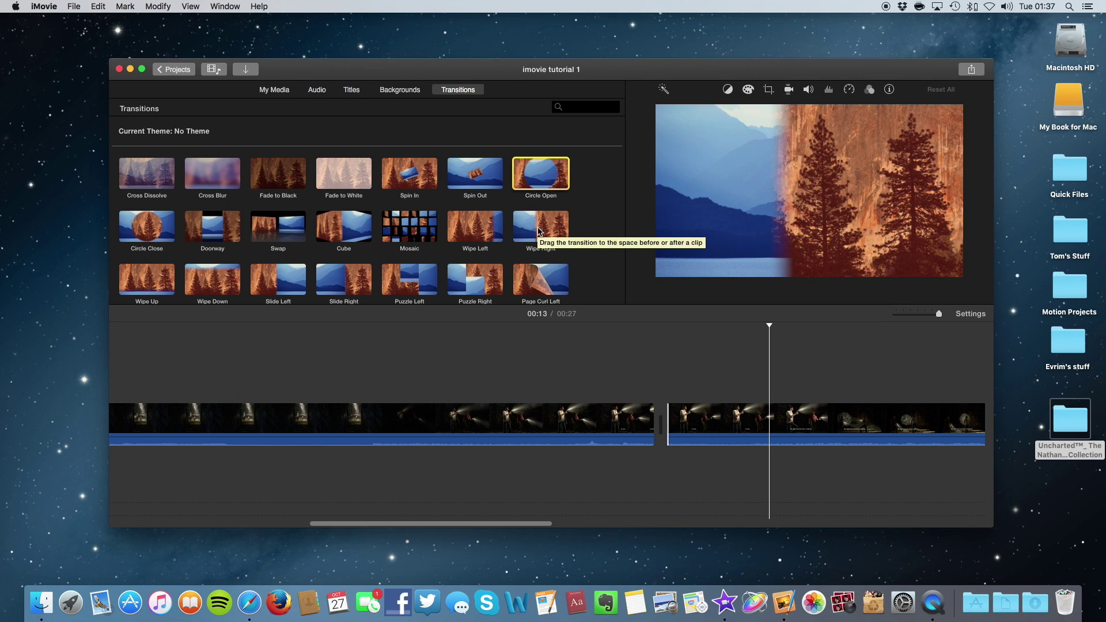
mouse_move(538, 230)
mouse_down()
mouse_move(605, 273)
mouse_move(657, 378)
mouse_move(655, 435)
mouse_move(609, 424)
mouse_up()
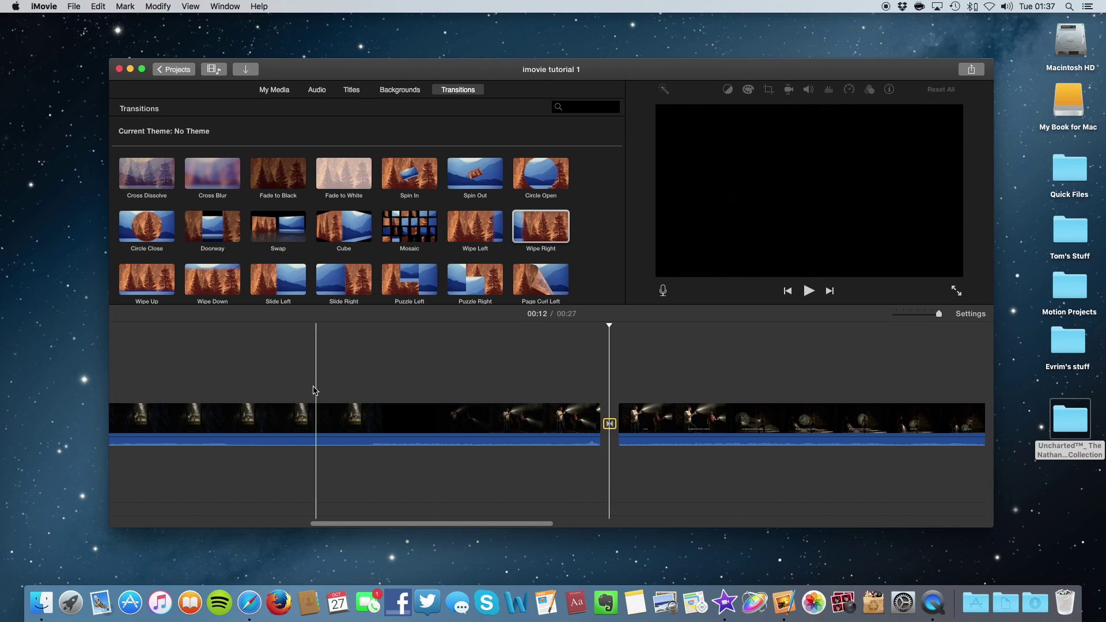
key(space)
key(space)
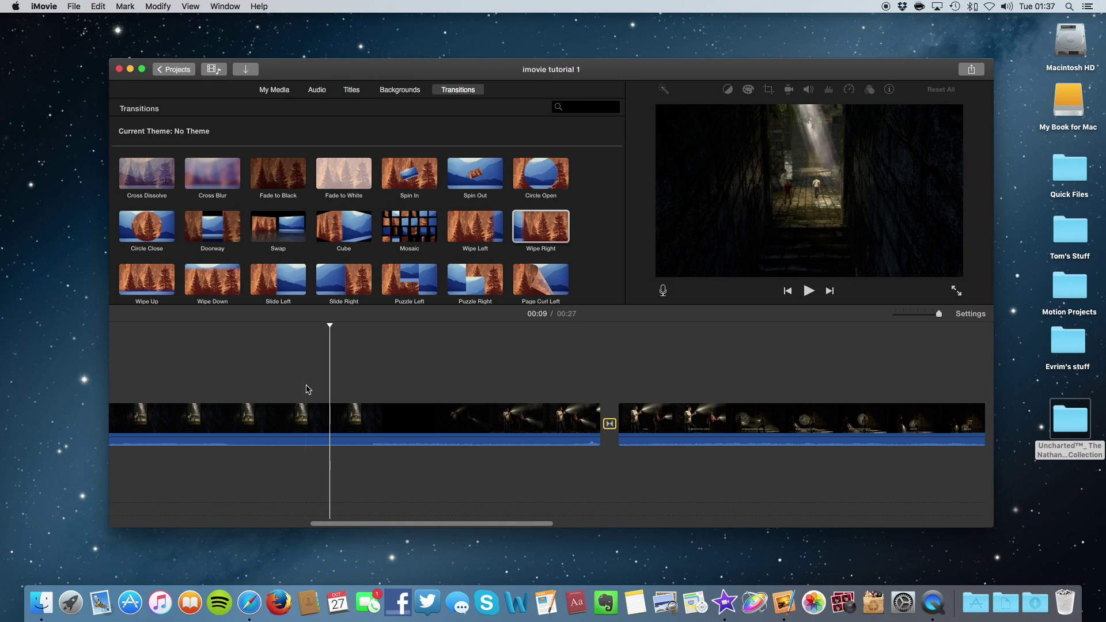
click(955, 293)
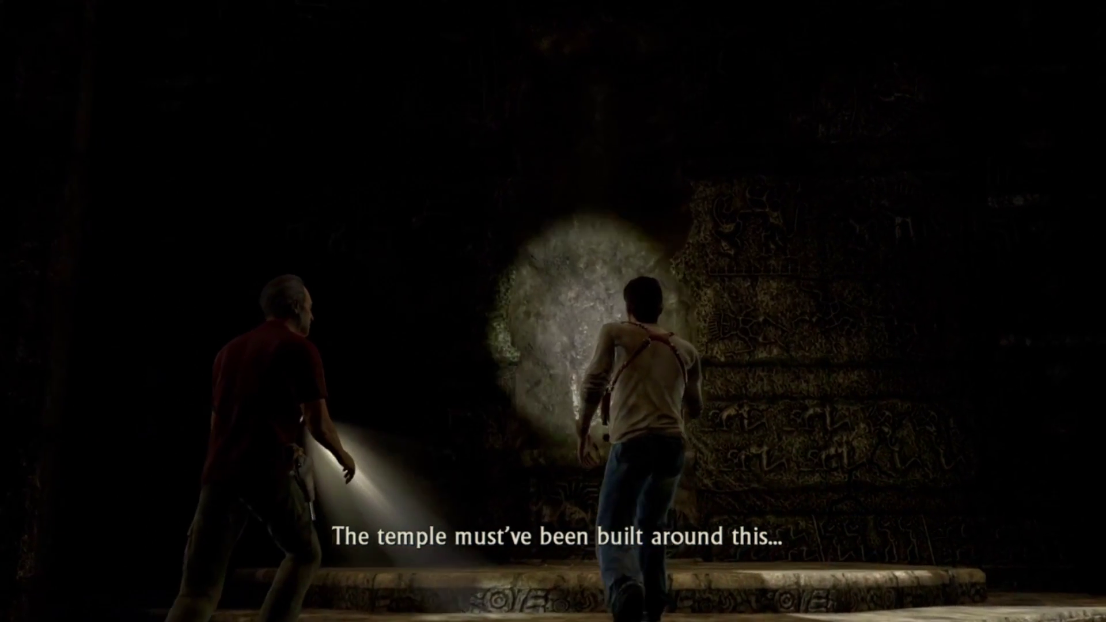
mouse_move(939, 292)
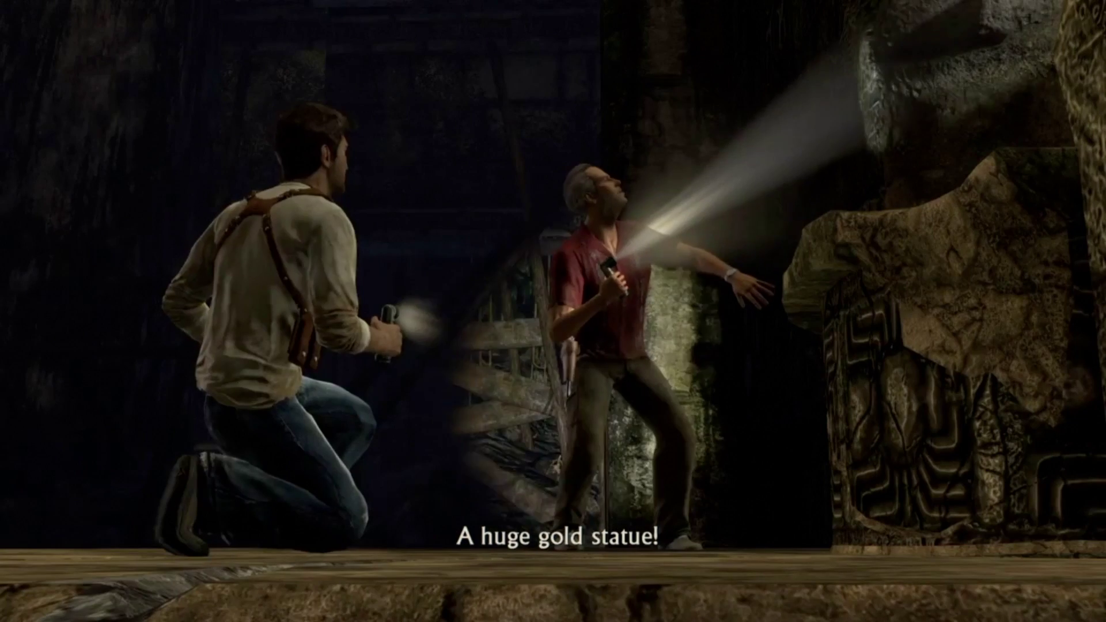
mouse_move(799, 317)
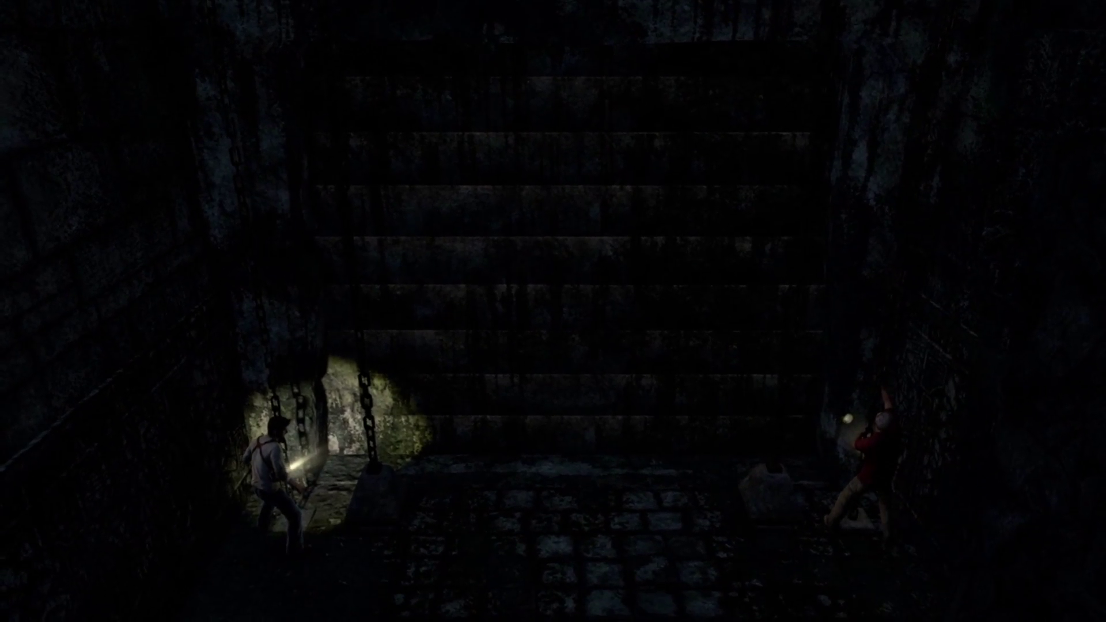
key(Escape)
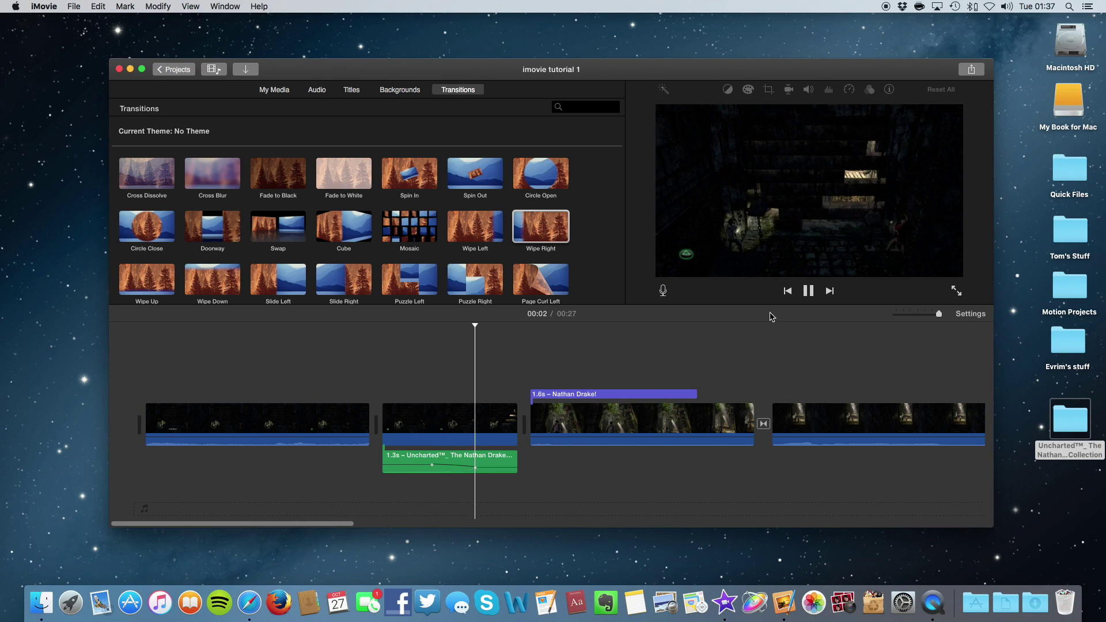
Step: Play back the timeline around the 00:12 split to review the current transition
key(space)
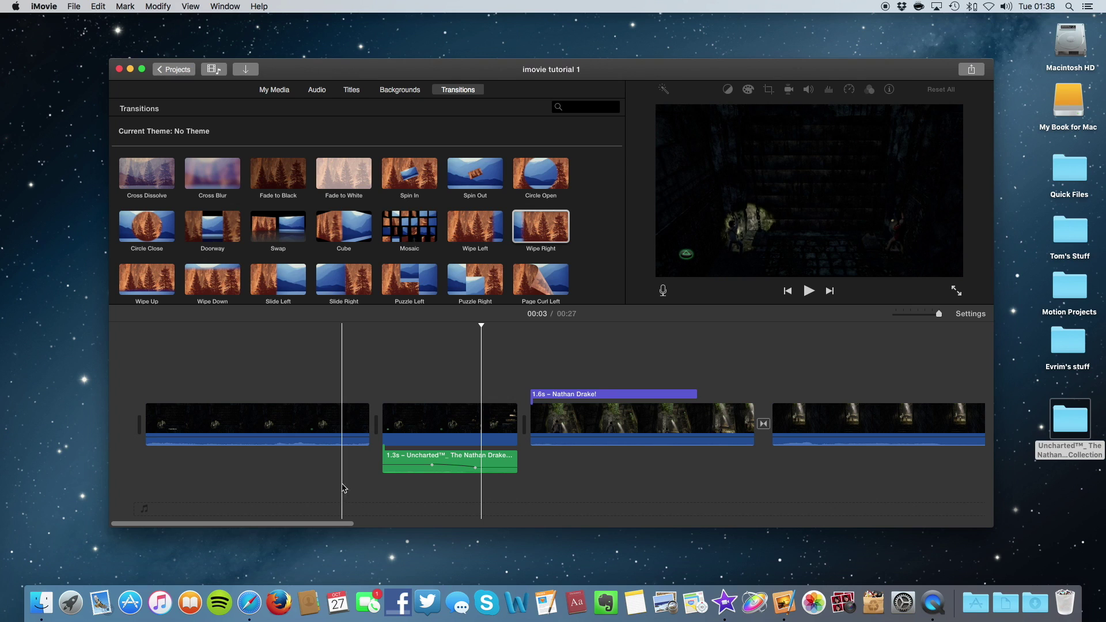
drag(341, 525, 450, 528)
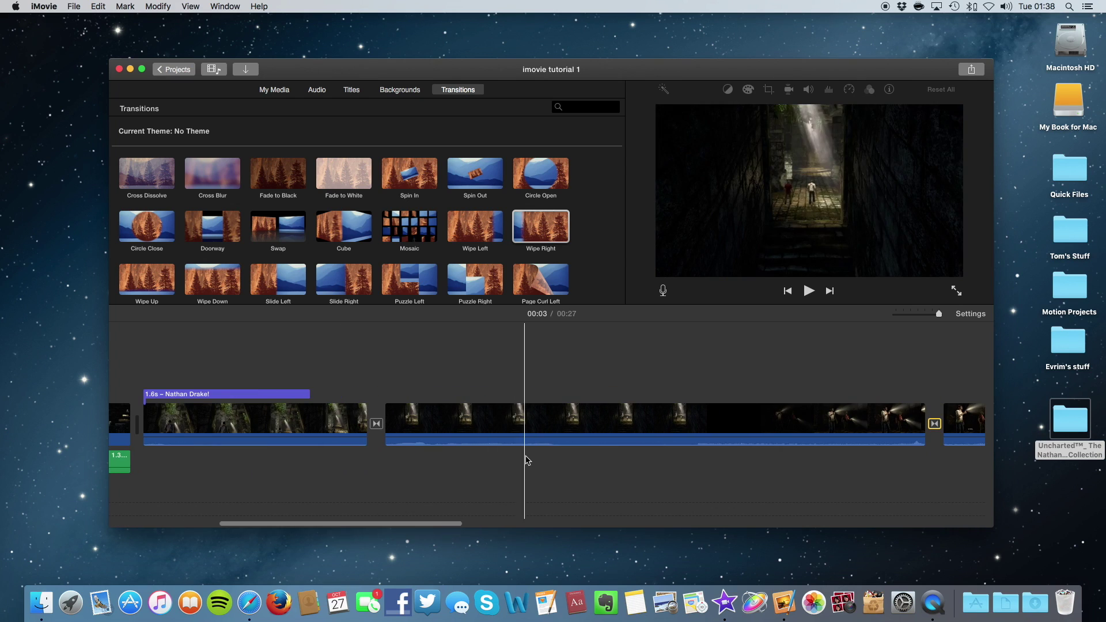
key(space)
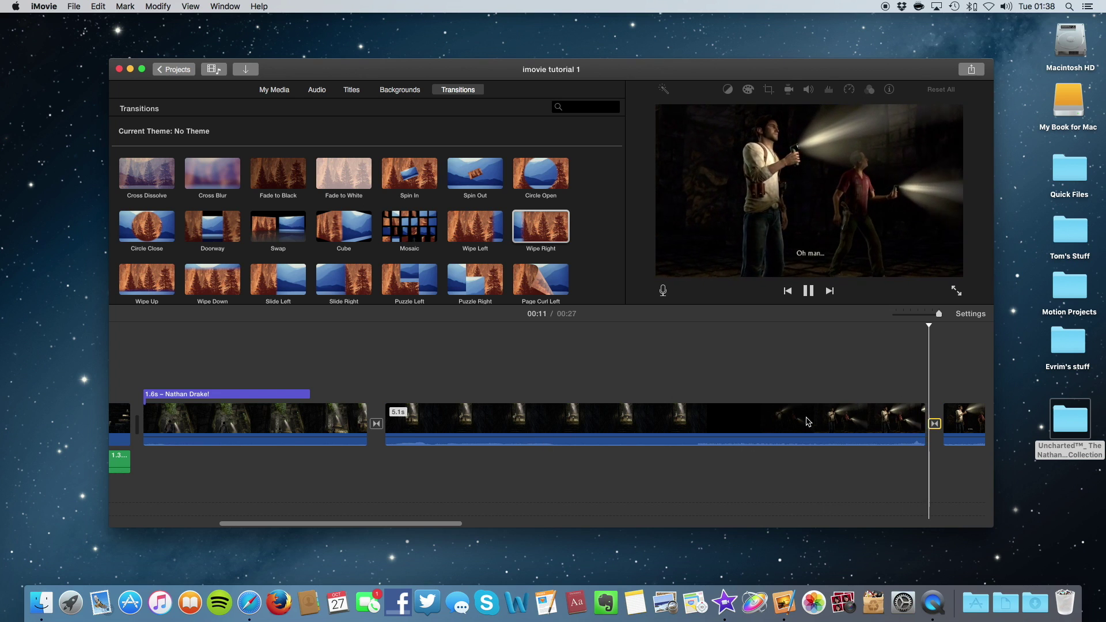
key(space)
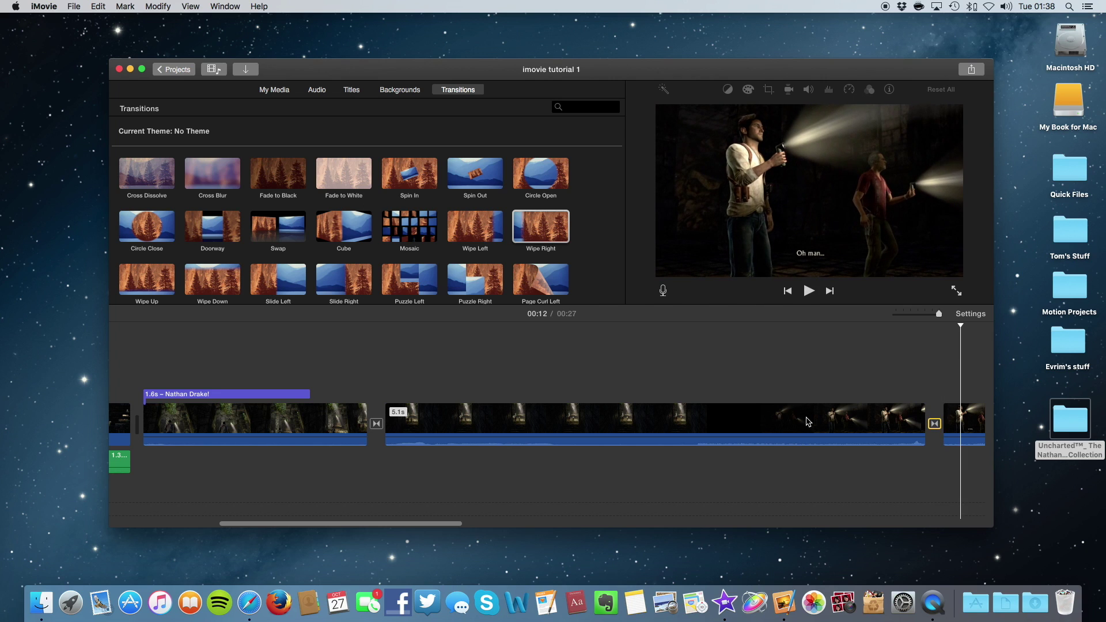
Step: Put a Page Curl Left transition at the 00:12 split and watch it full screen from 00:09
drag(953, 425, 698, 415)
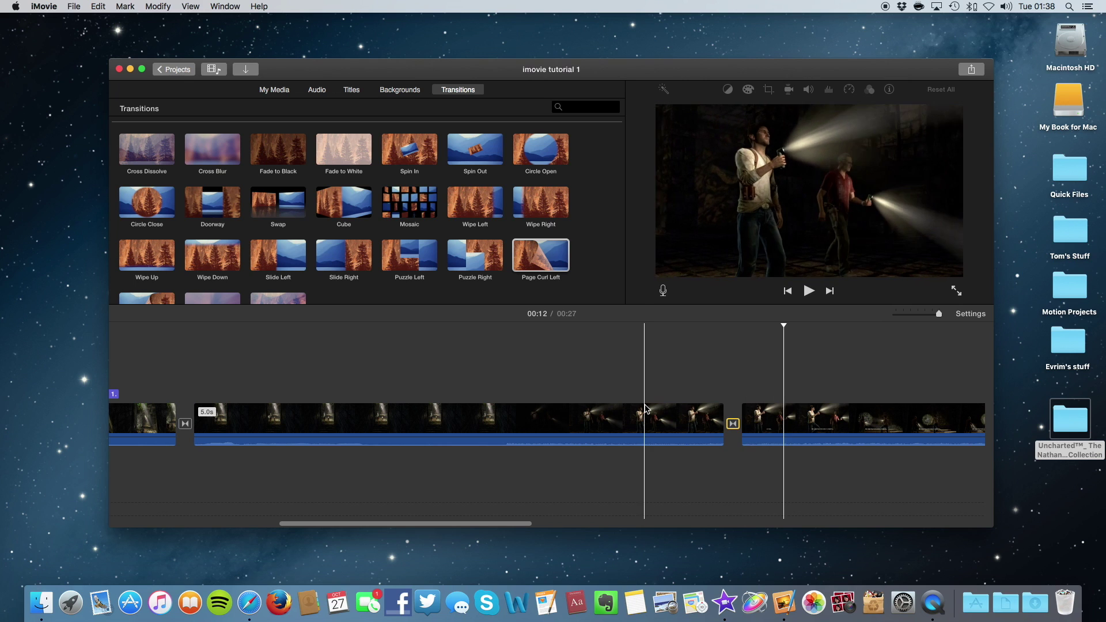
click(549, 415)
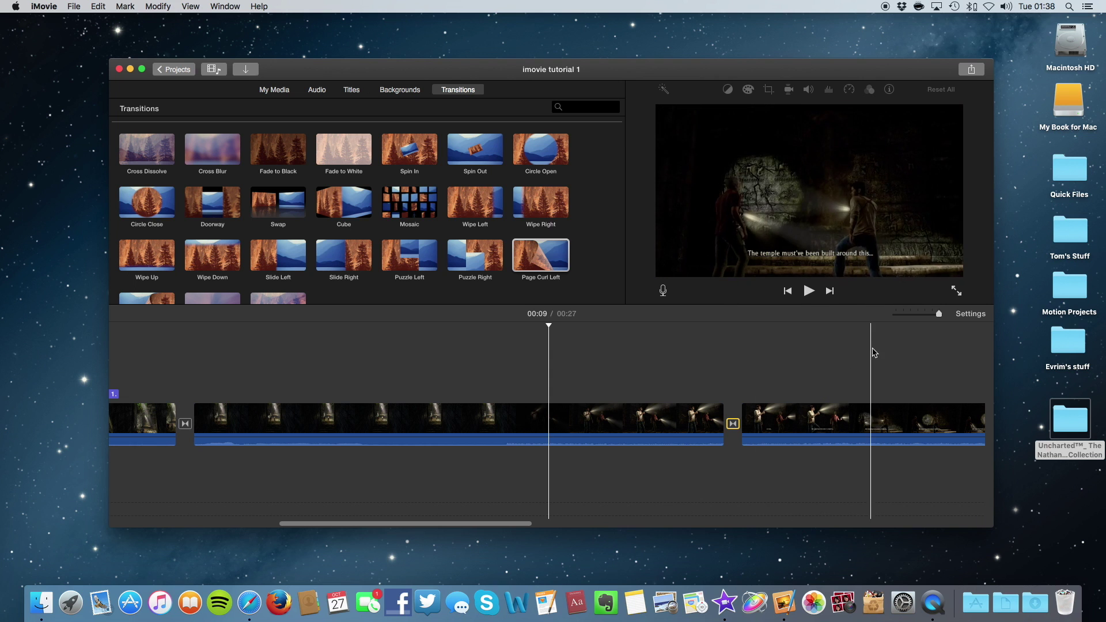
click(955, 291)
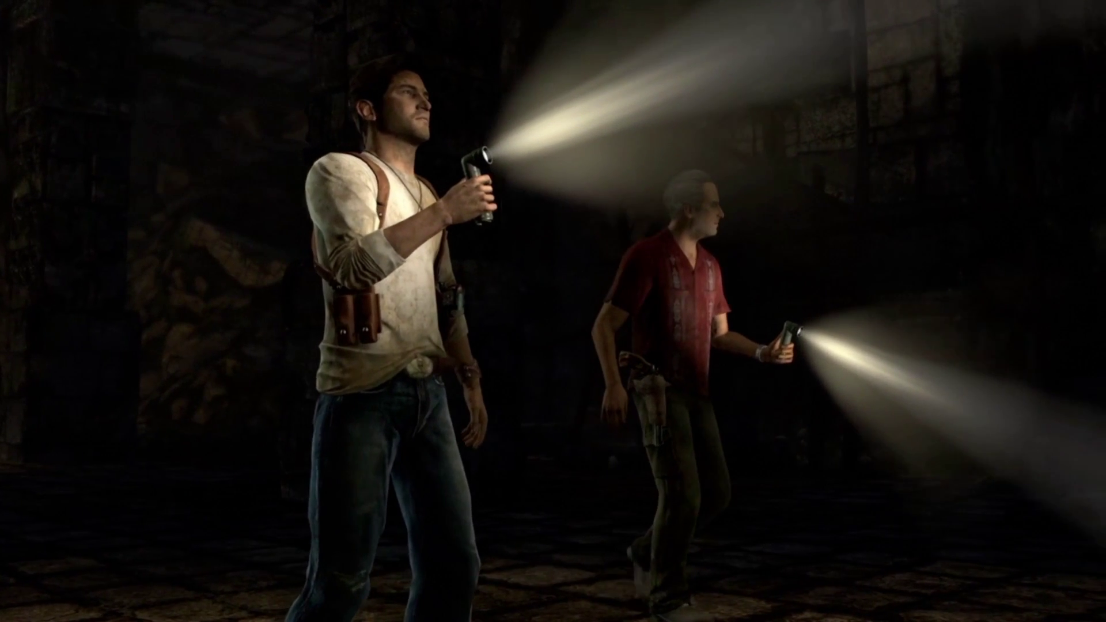
key(space)
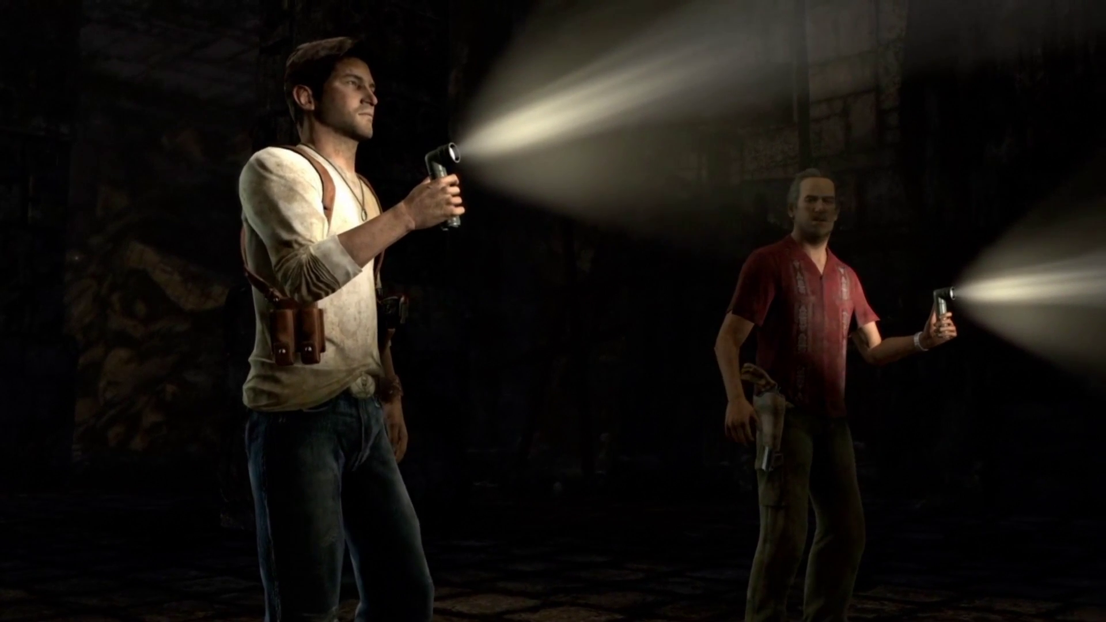
key(F1)
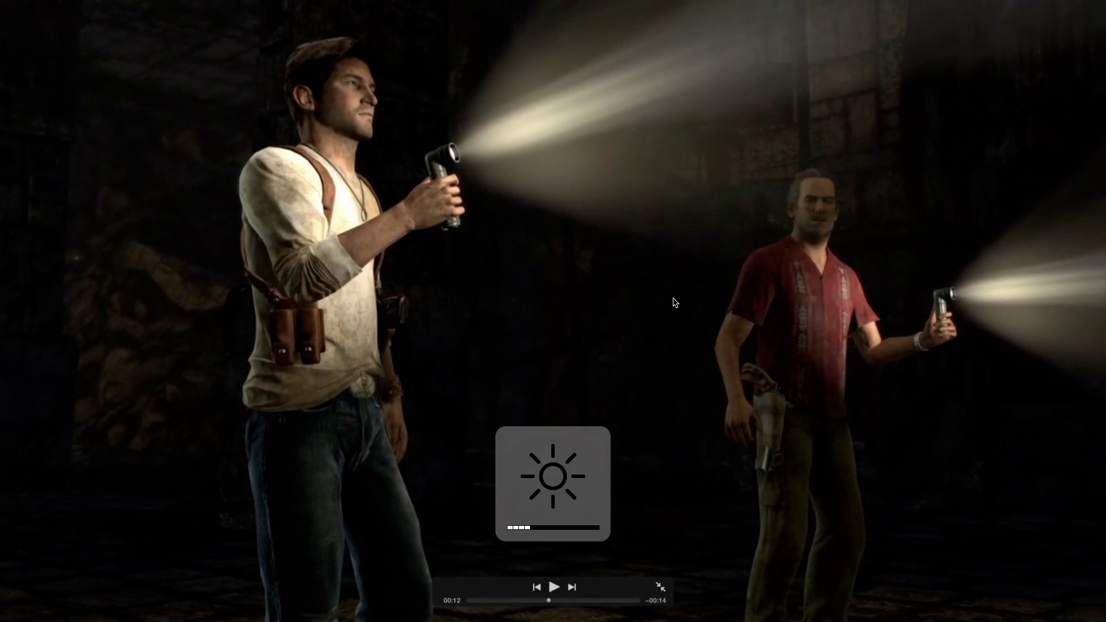
key(Escape)
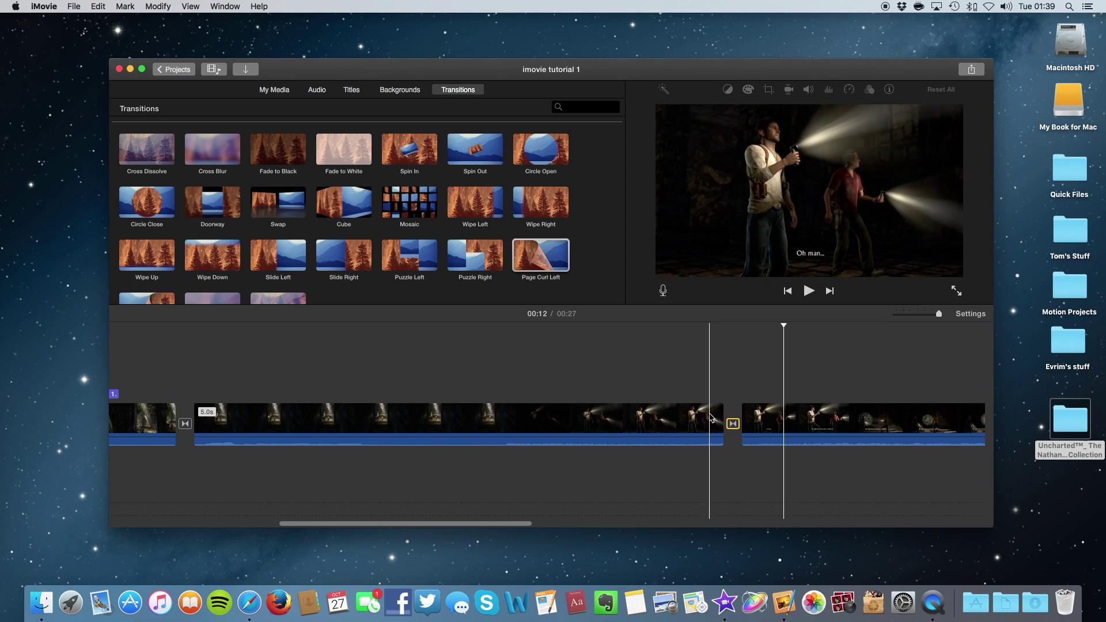